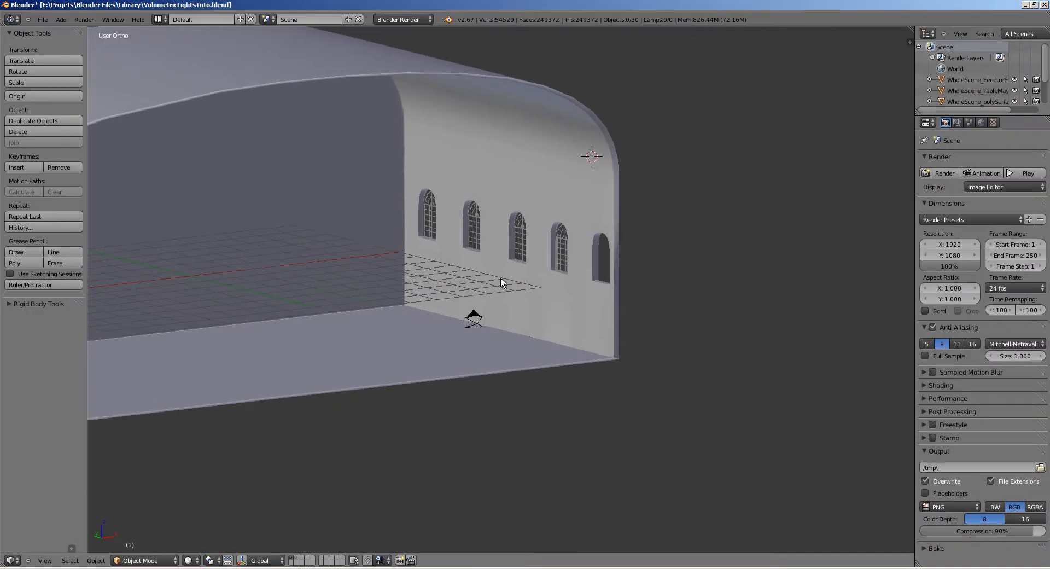
- Inspect the hall with the tables-and-chairs layer shown together with the building and alone, ending with only the building layer displayed
shift+middle_drag(500, 278, 538, 285)
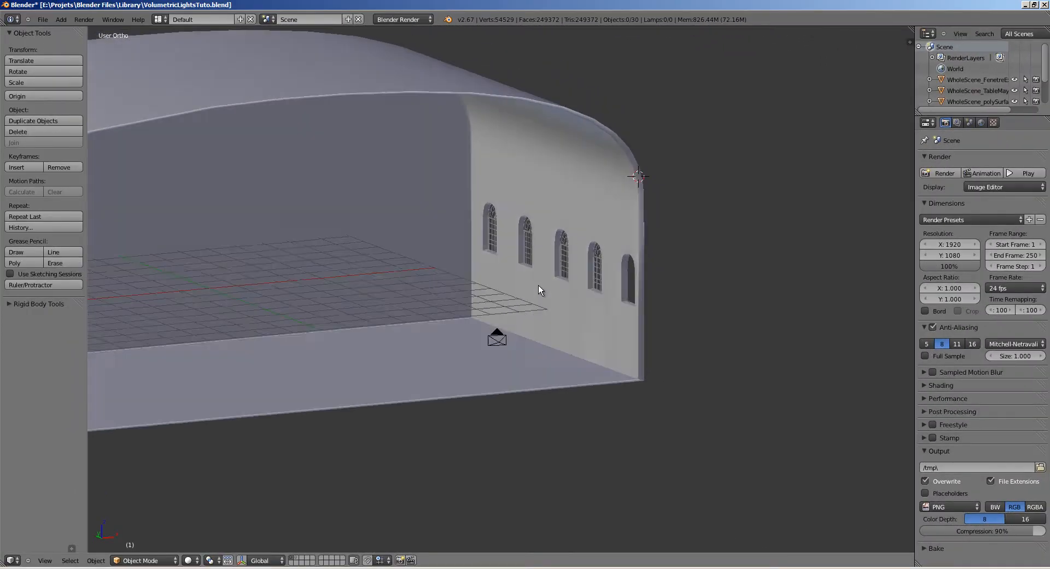
ctrl+middle_drag(502, 375, 556, 342)
shift+middle_drag(544, 274, 518, 252)
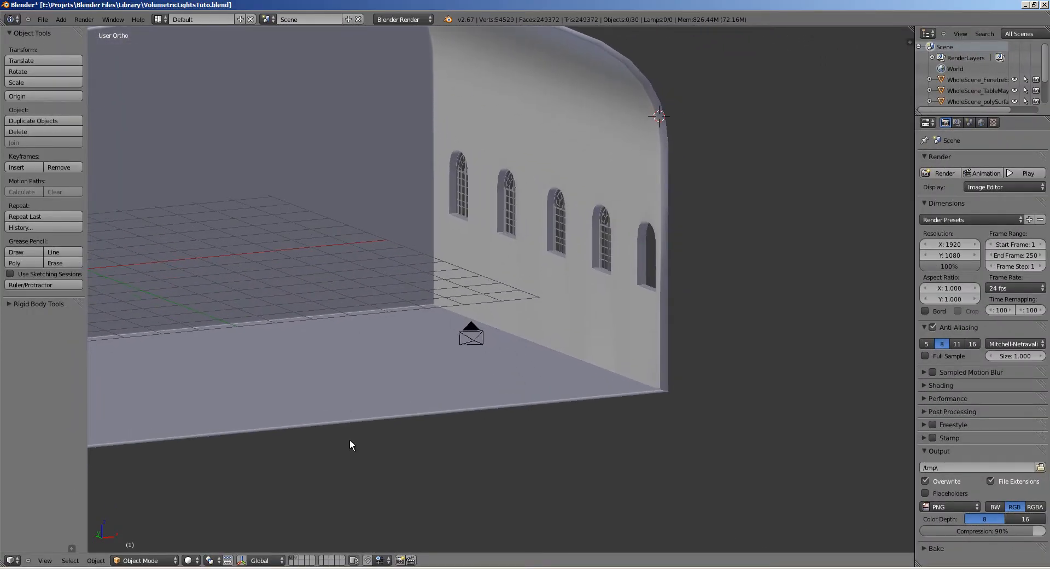
shift+click(295, 558)
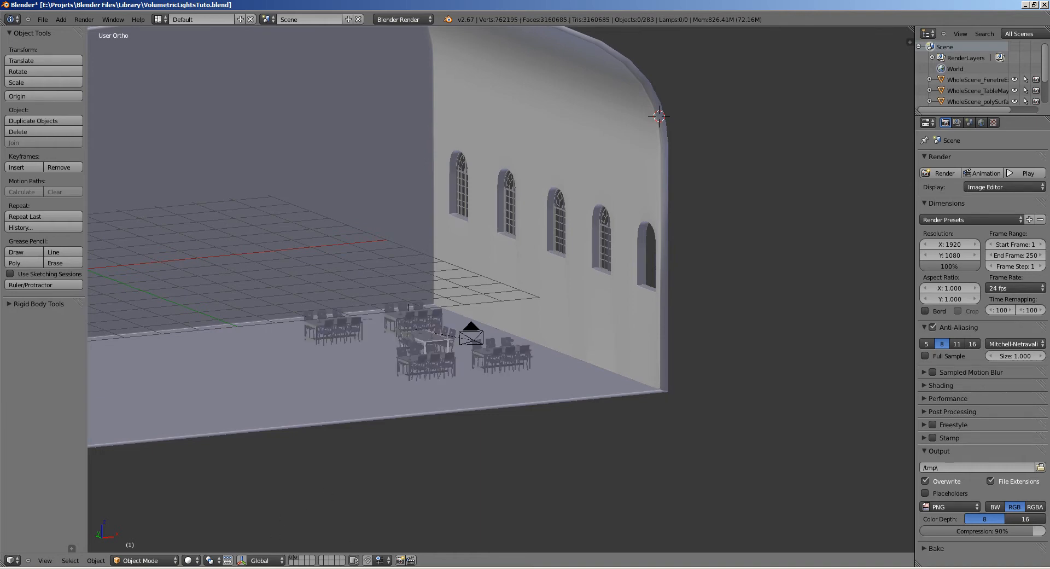
click(295, 559)
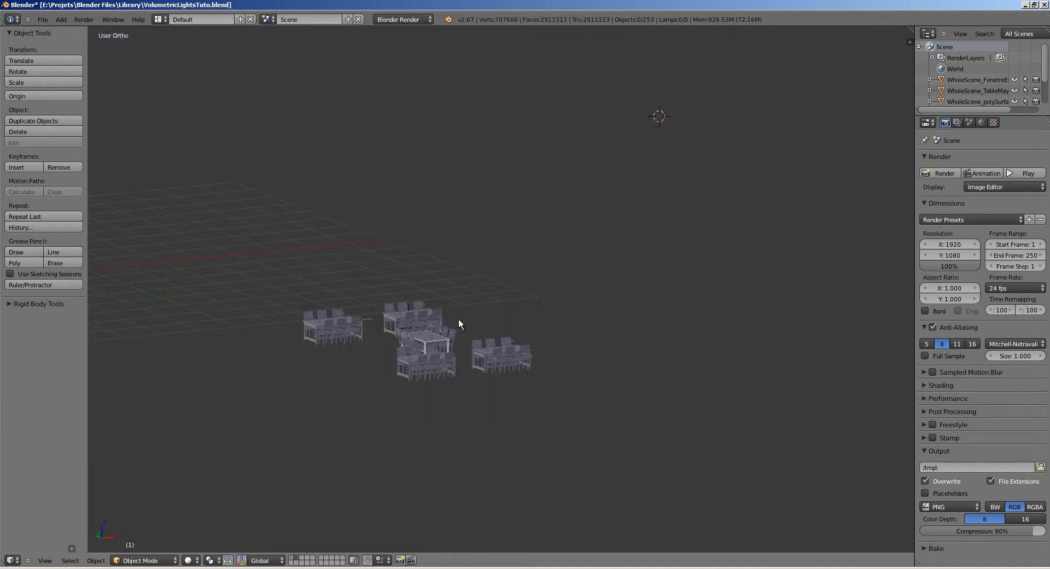
shift+click(292, 559)
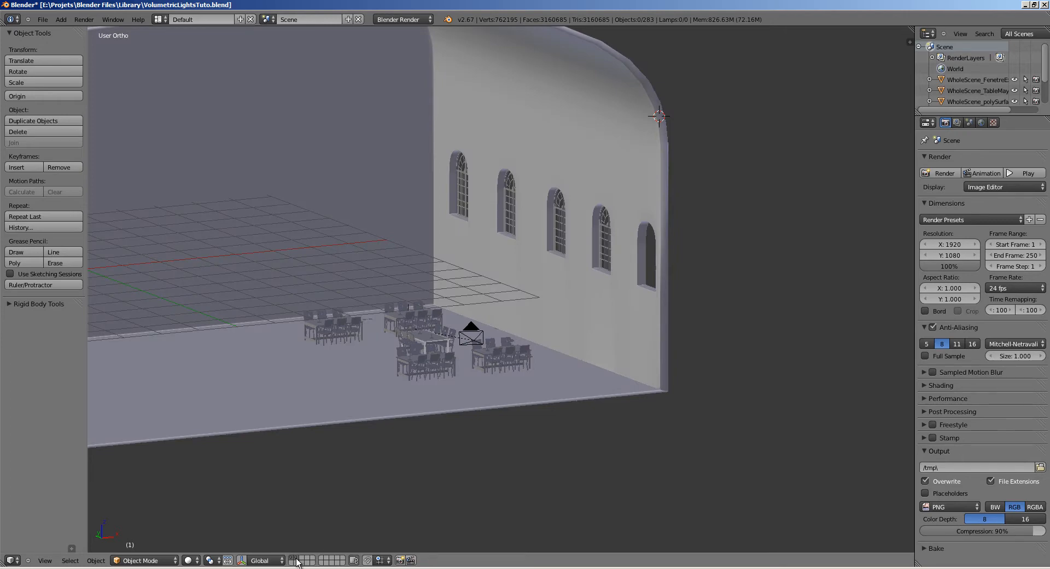
shift+click(295, 559)
- In front view, add a spot lamp outside the windowed wall and rotate it about 64° to aim into the hall
shift+middle_drag(534, 276, 365, 401)
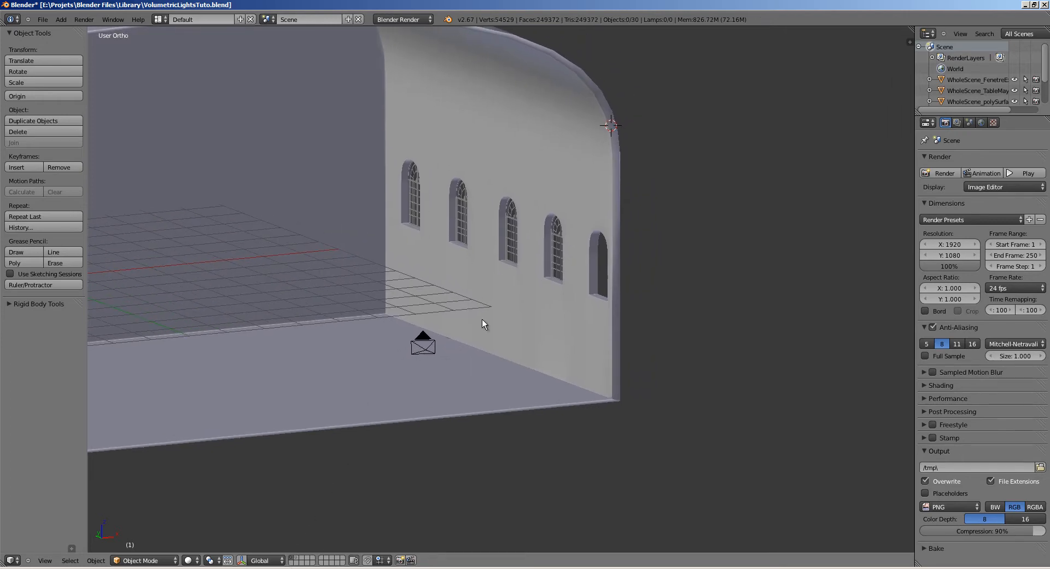
middle_drag(481, 320, 459, 331)
key(KP_1)
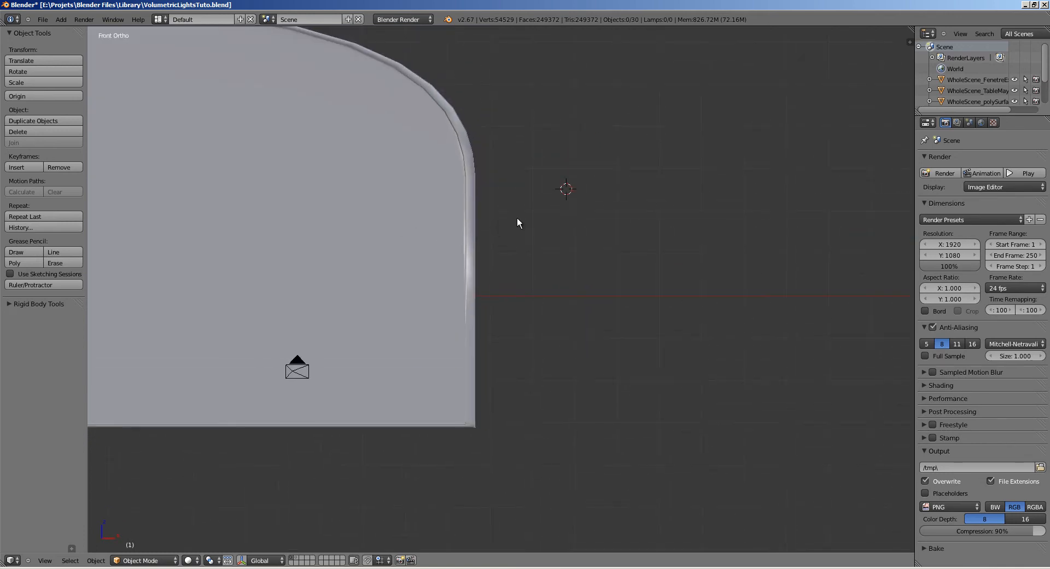
key(shift+a)
mouse_move(539, 210)
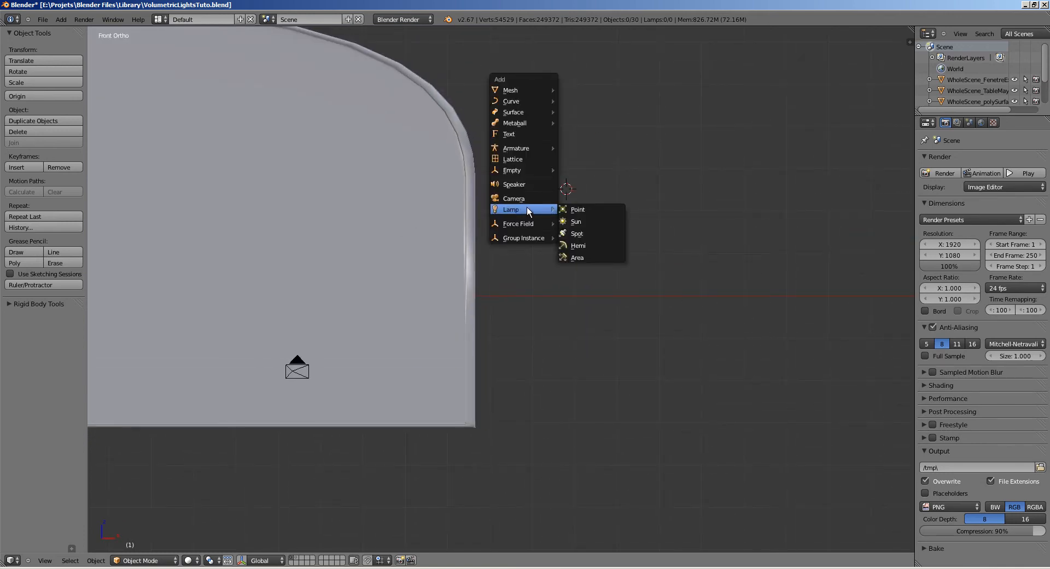
click(583, 233)
key(r)
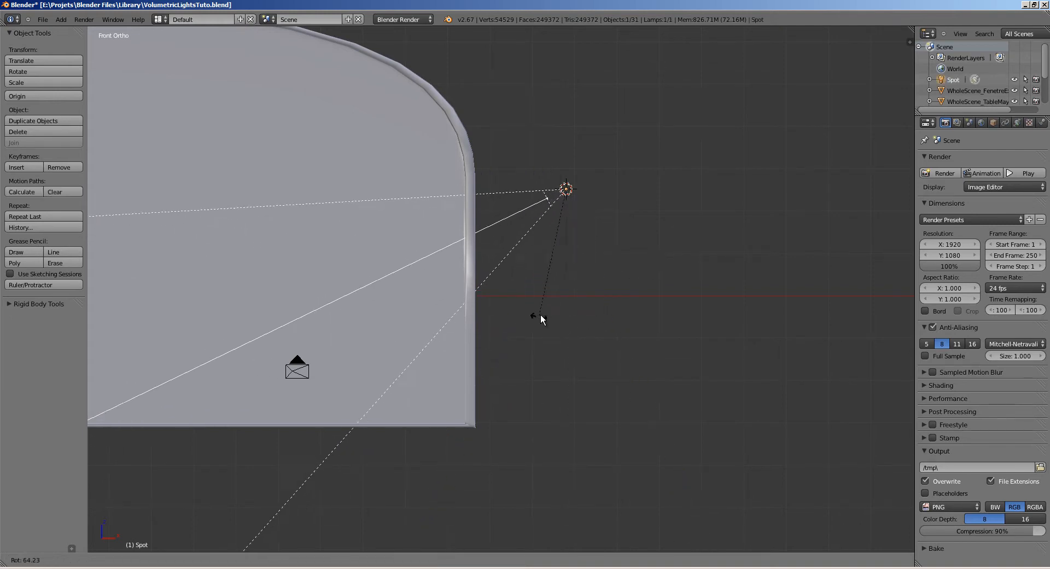
click(541, 312)
- In wireframe display, lower the spot lamp to just above the window tops and rotate it about 1.5° more
key(z)
key(g)
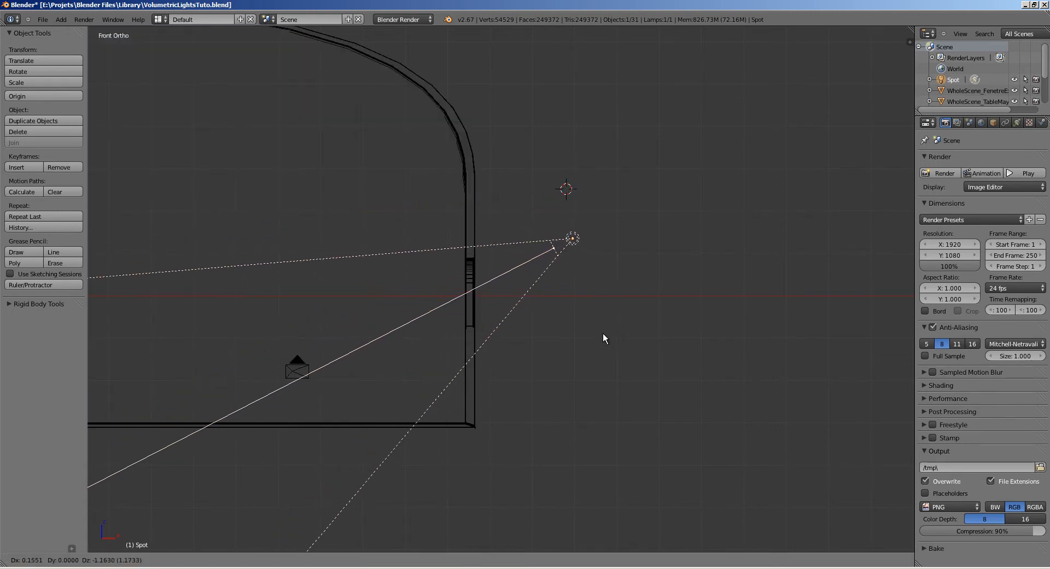
click(597, 336)
key(r)
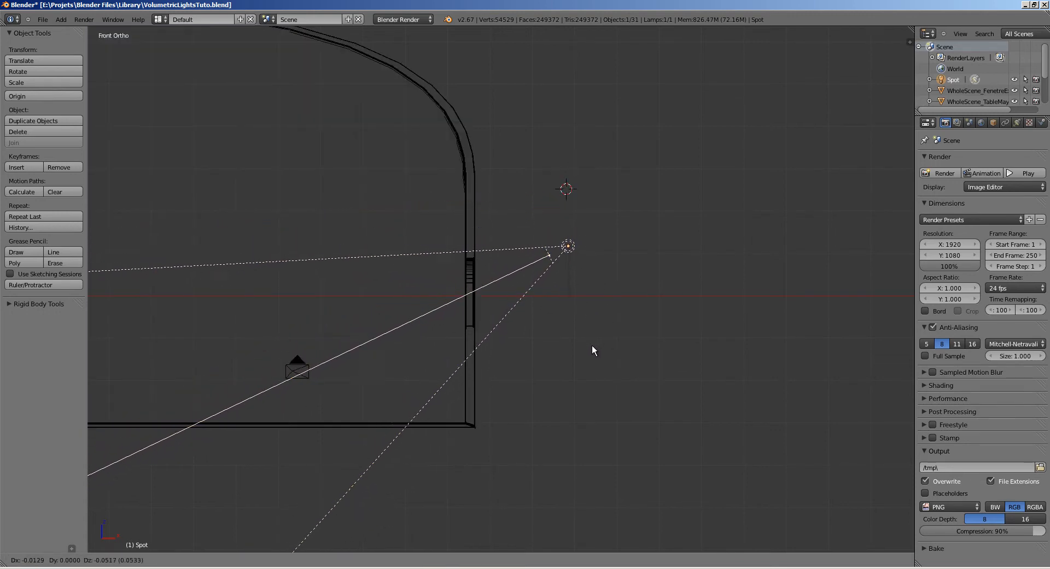
click(584, 333)
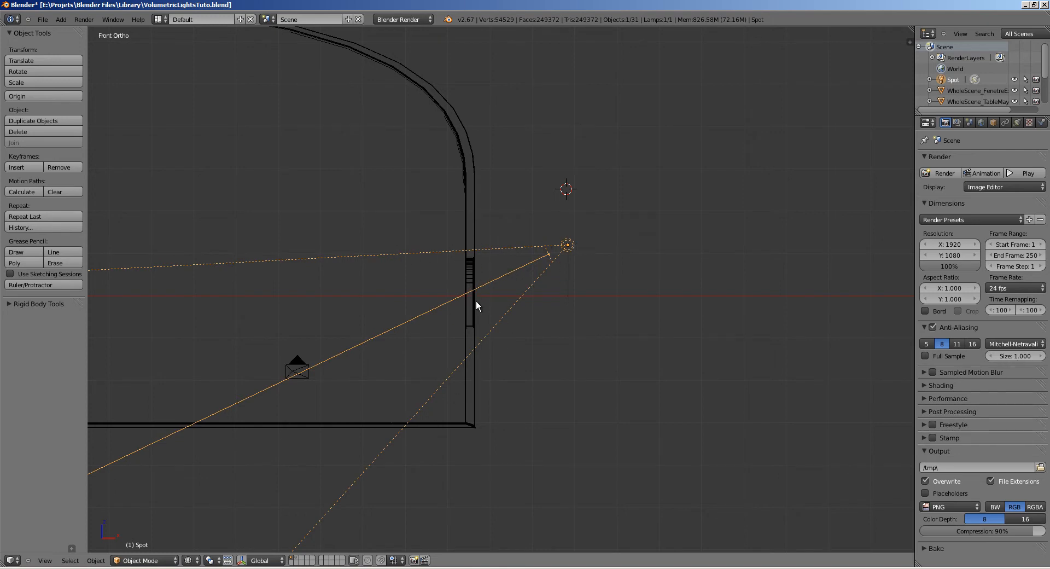
key(r)
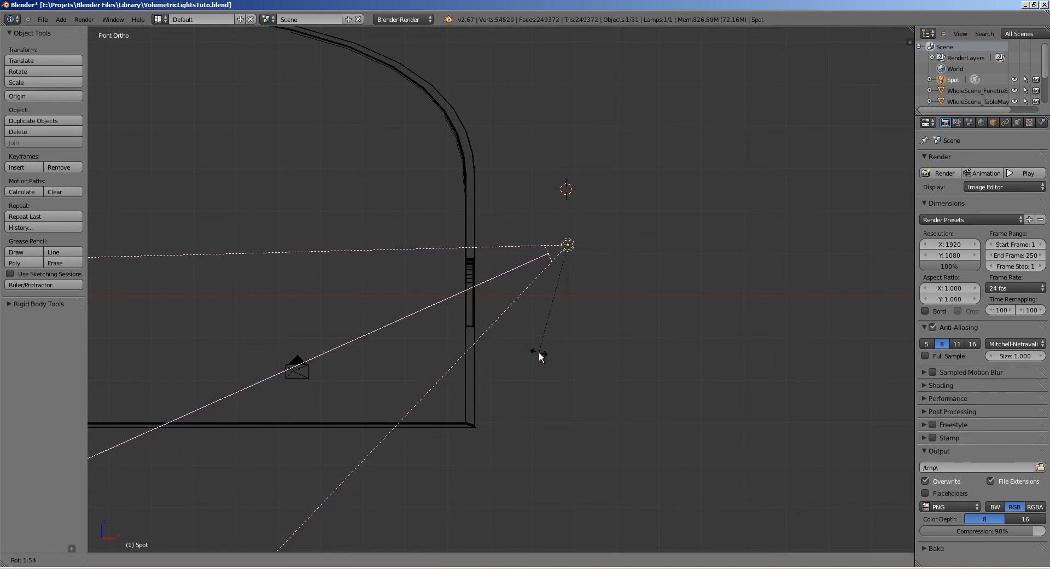
click(537, 348)
scroll(552, 337, up, 1)
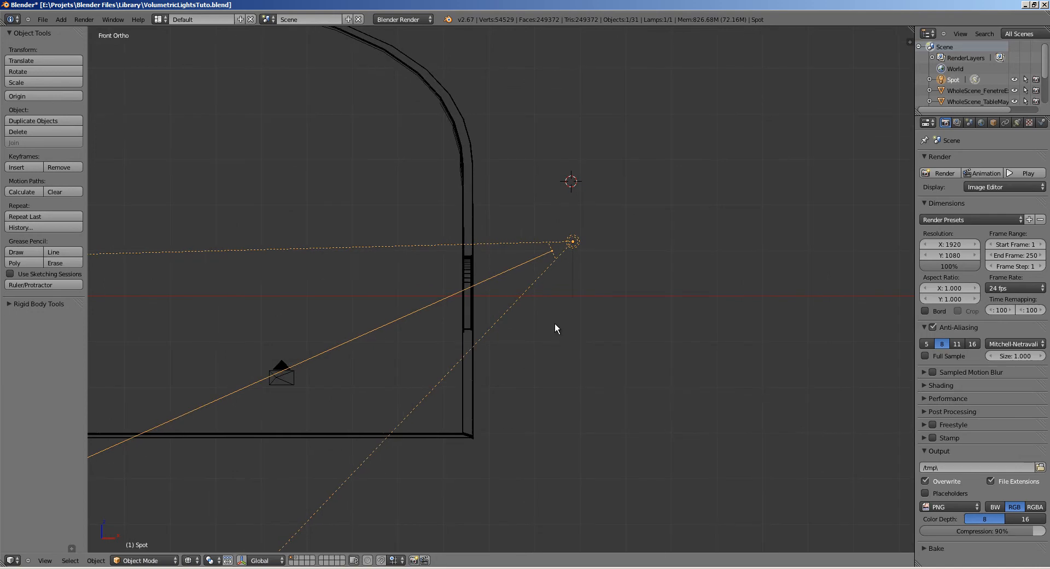
- In top view, move the spot lamp about 1.6 units along negative Y to line up with the second window from the camera end
key(KP_7)
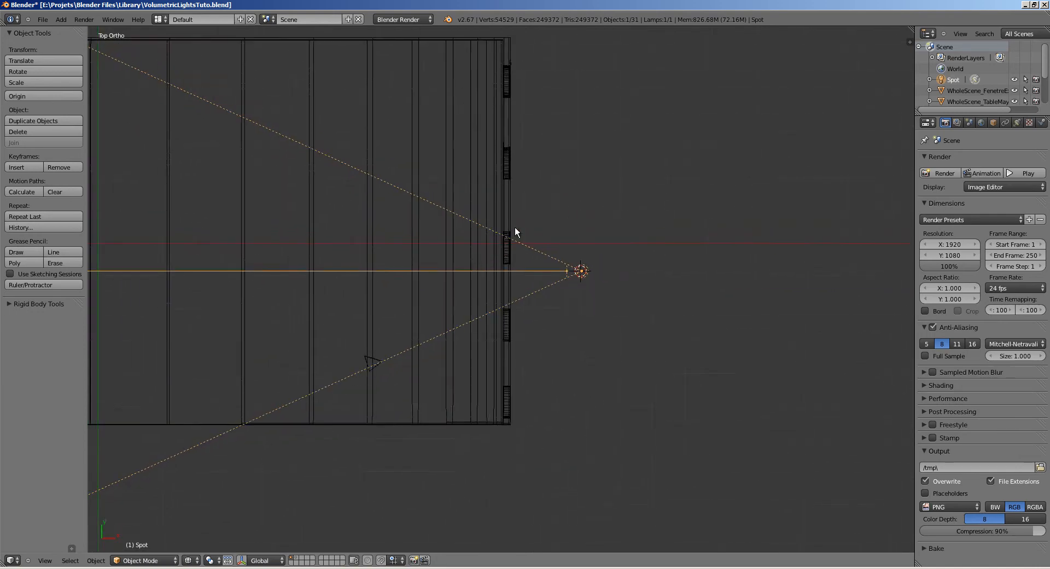
ctrl+middle_drag(515, 227, 505, 276)
key(g)
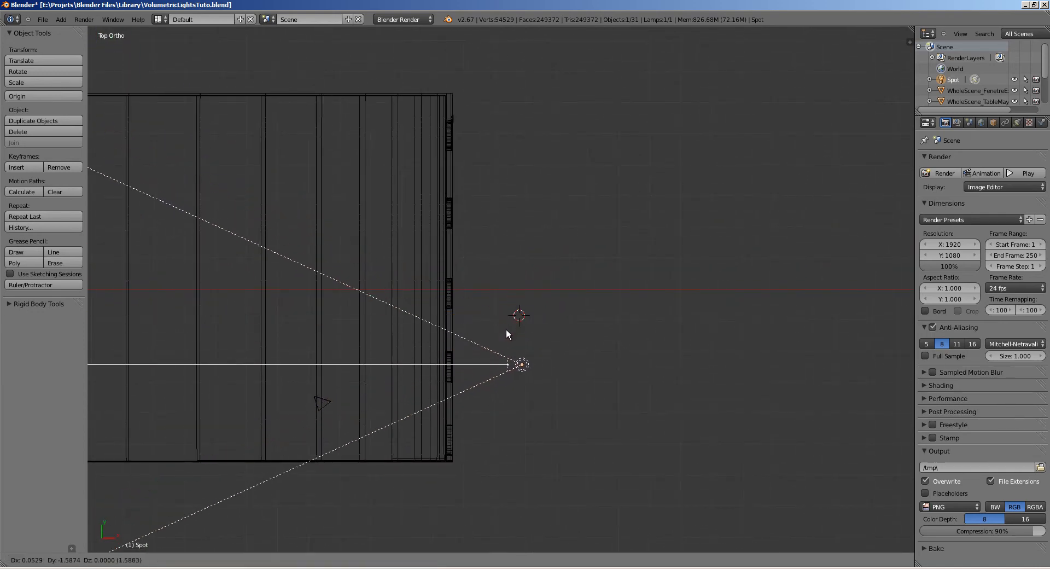
click(506, 331)
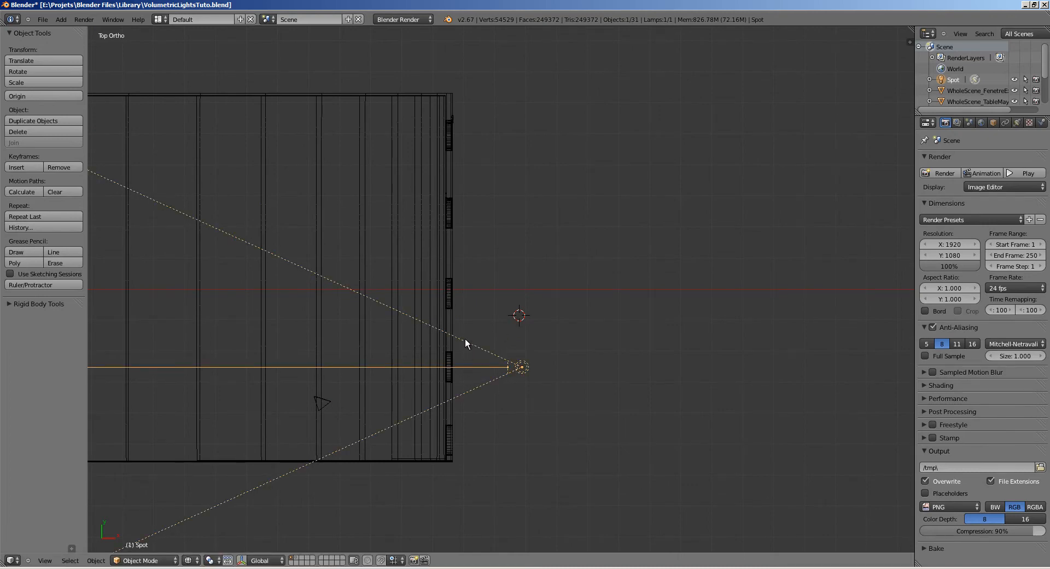
key(KP_1)
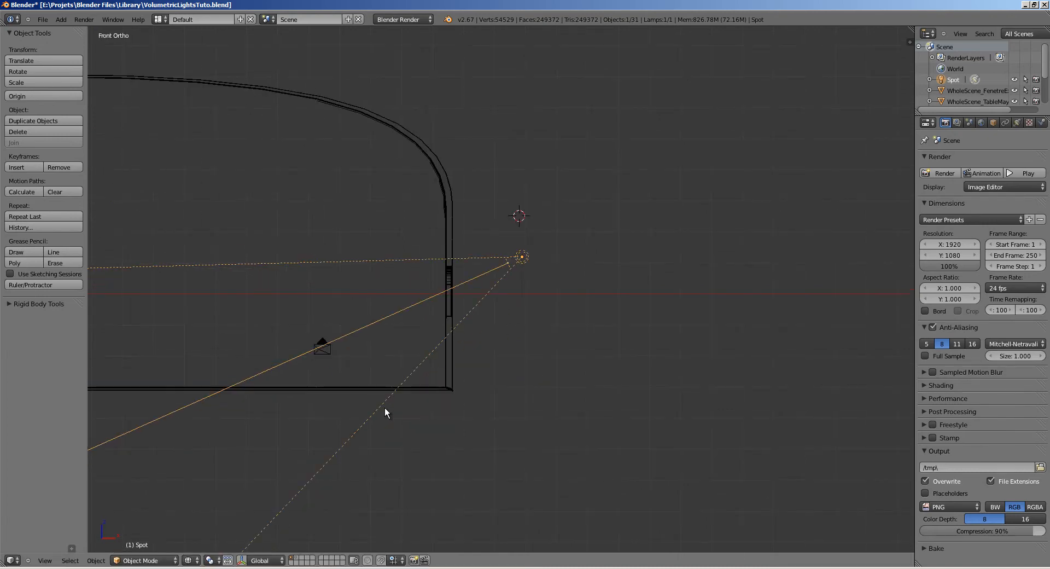
key(KP_7)
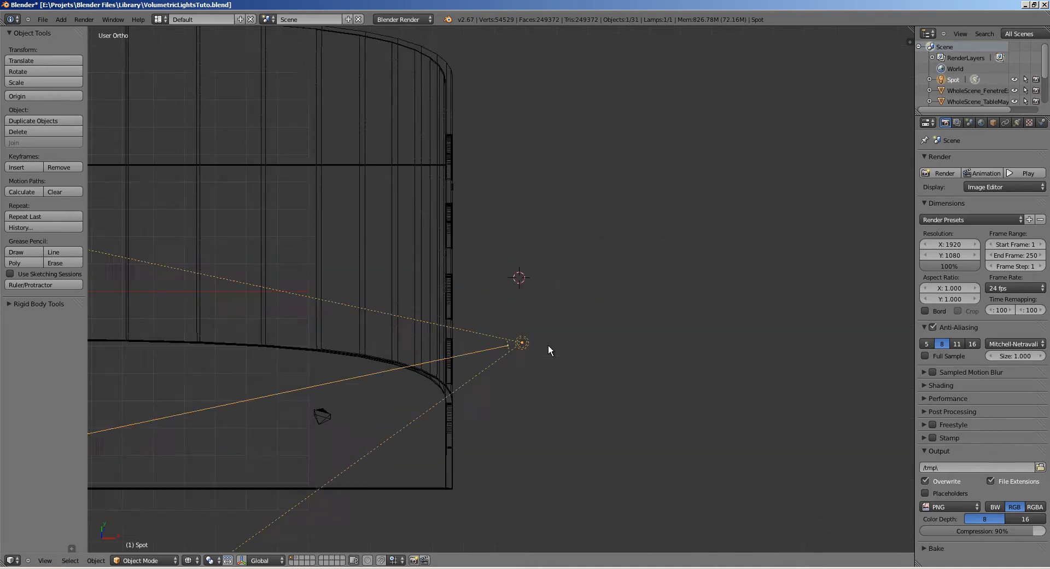
shift+middle_drag(460, 350, 453, 354)
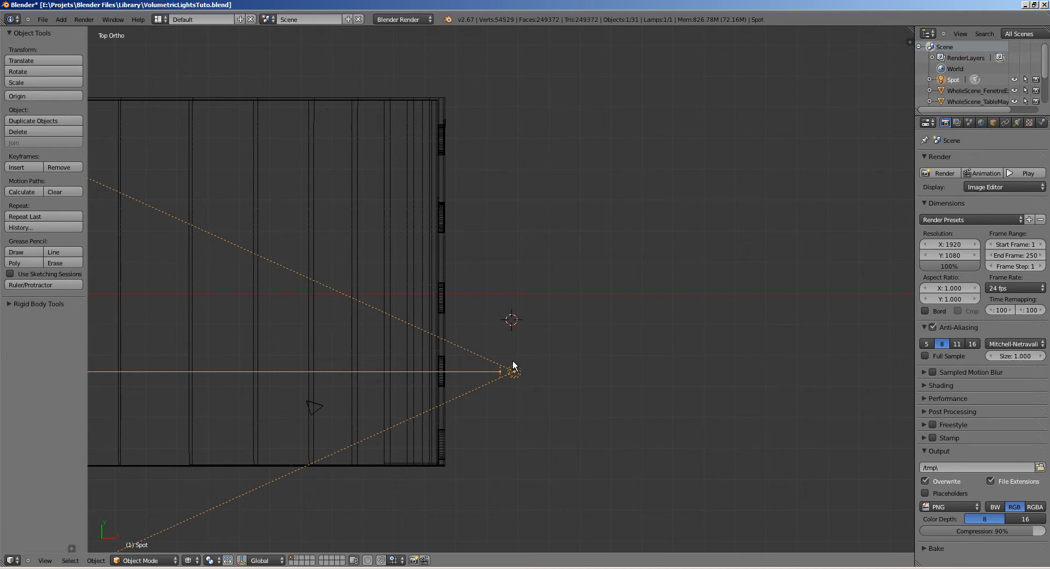
key(shift+d)
key(Escape)
key(x)
click(537, 286)
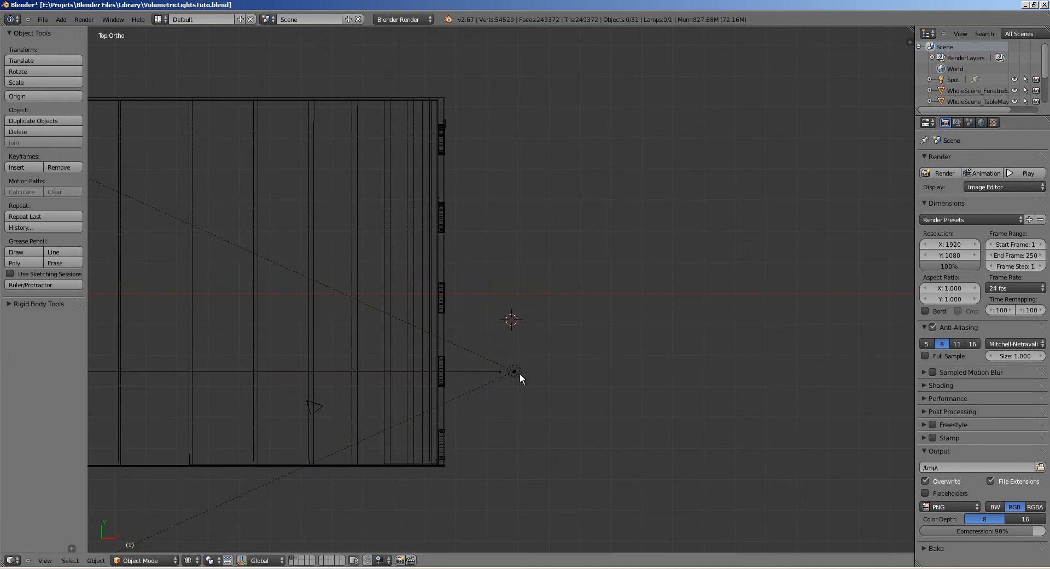
right_click(518, 370)
key(shift+d)
right_click(529, 312)
key(x)
click(529, 313)
- Duplicate the spot lamp and place the copy about 2.3 units along the Y axis, in front of the middle window
right_click(516, 370)
shift+middle_drag(529, 347, 514, 340)
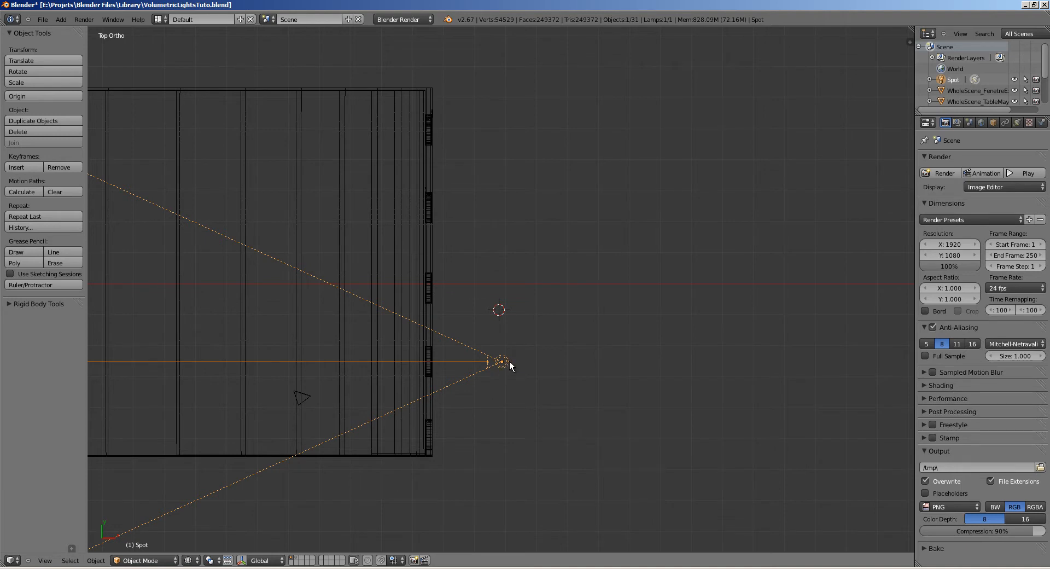
shift+middle_drag(510, 365, 517, 378)
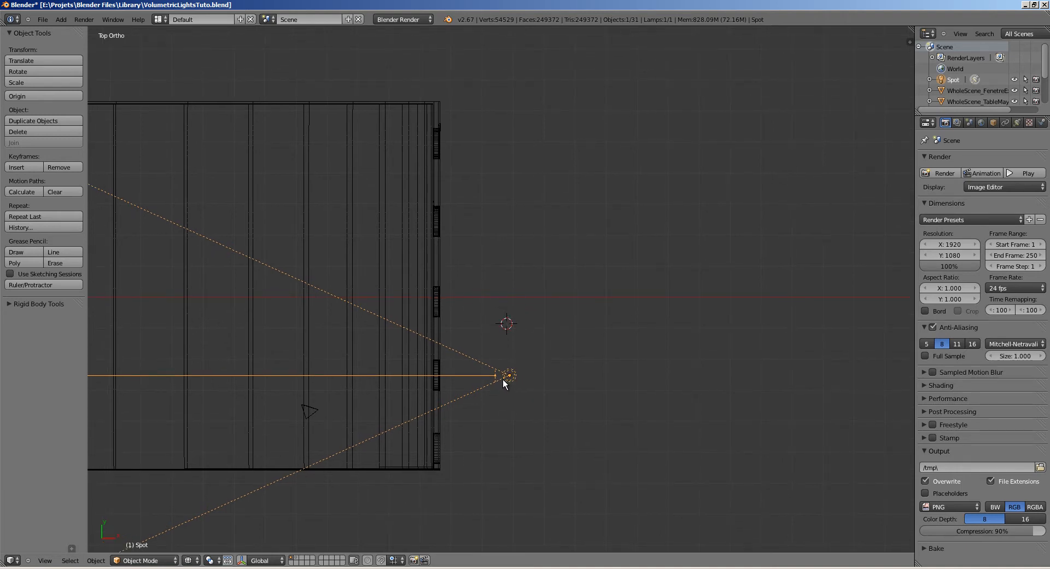
shift+middle_drag(503, 380, 509, 360)
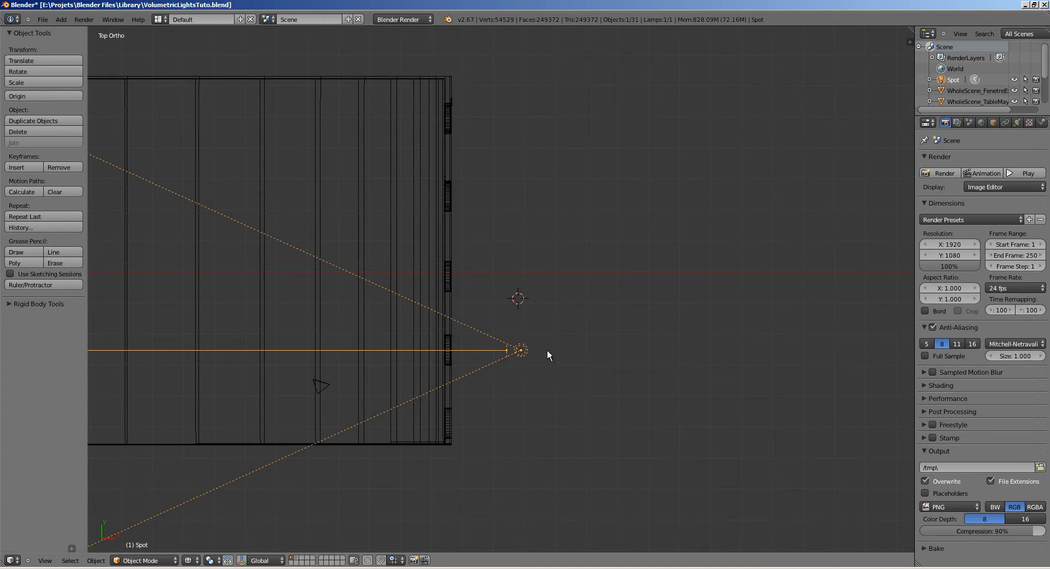
key(shift+d)
key(x)
key(y)
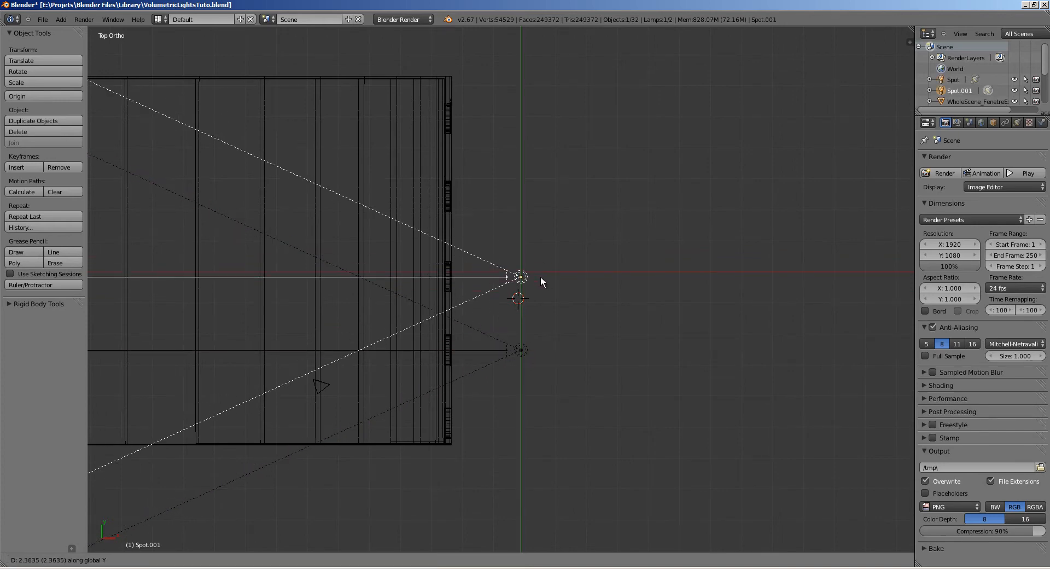
click(540, 277)
- In the lamp settings, try a spot size of about 46° on the duplicated lamp and undo it
click(1016, 122)
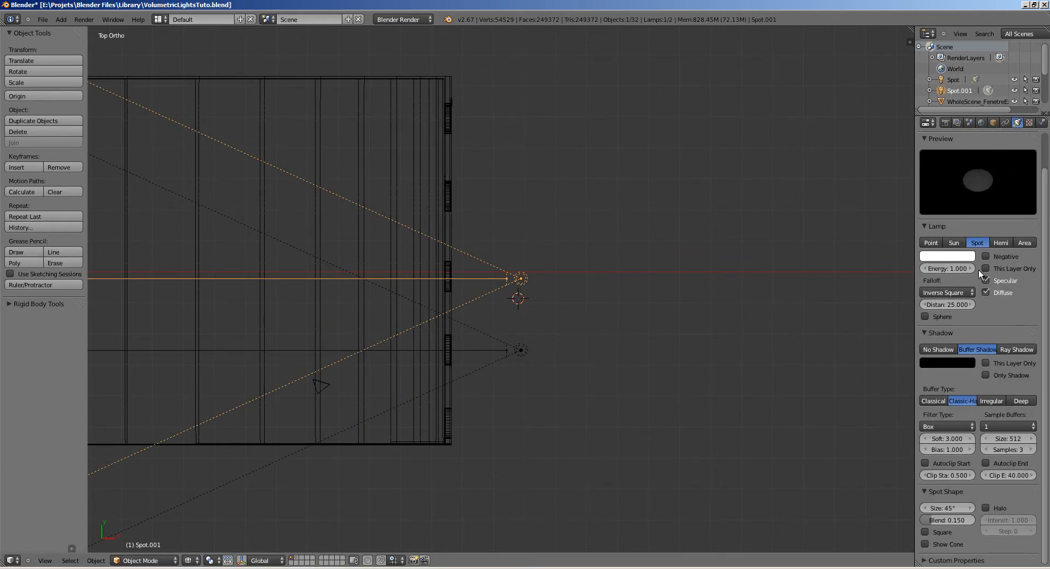
mouse_move(937, 506)
mouse_down()
mouse_move(965, 501)
mouse_move(934, 503)
mouse_up()
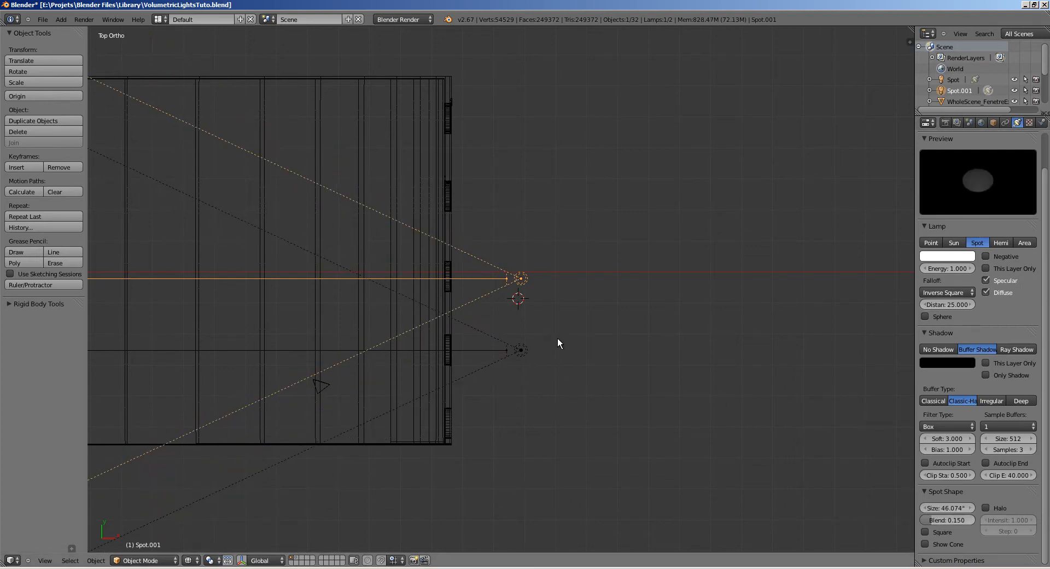
key(ctrl+z)
- Duplicate the spot lamp twice more along the Y axis, placing one copy at each of the two windows farthest from the camera
shift+middle_drag(564, 349, 560, 360)
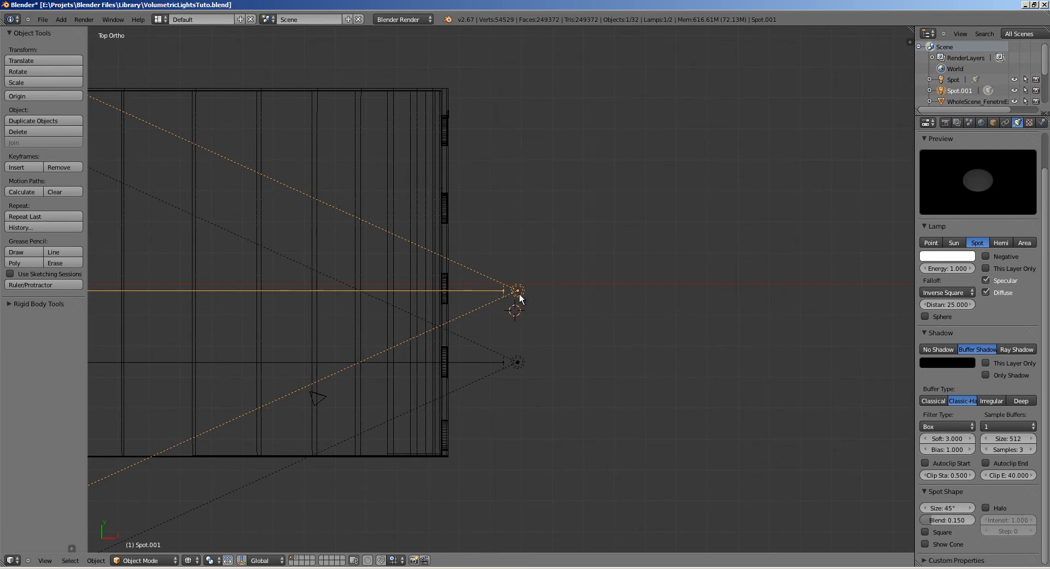
key(shift+d)
key(y)
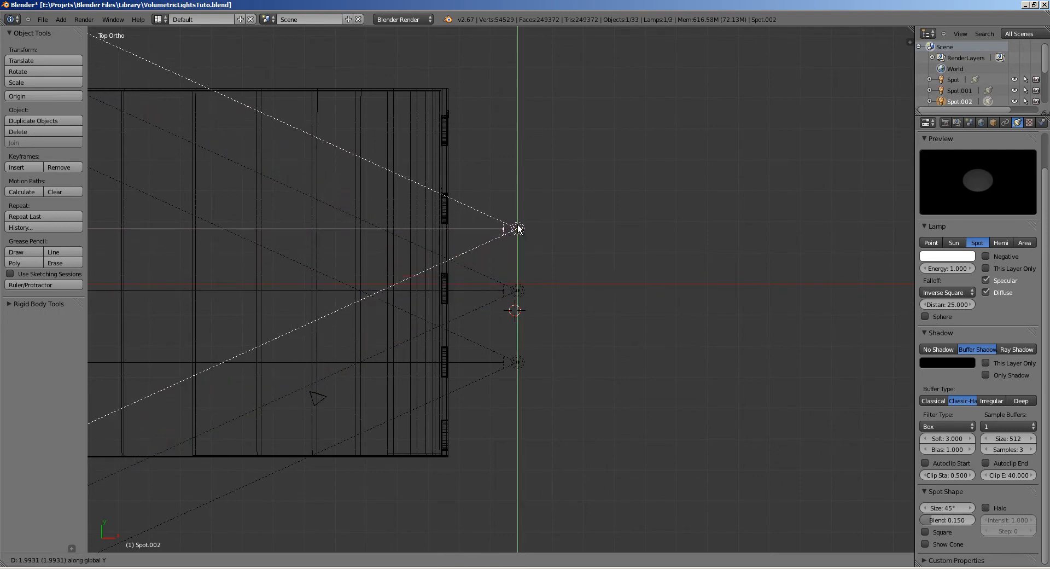
click(523, 210)
key(shift+d)
key(y)
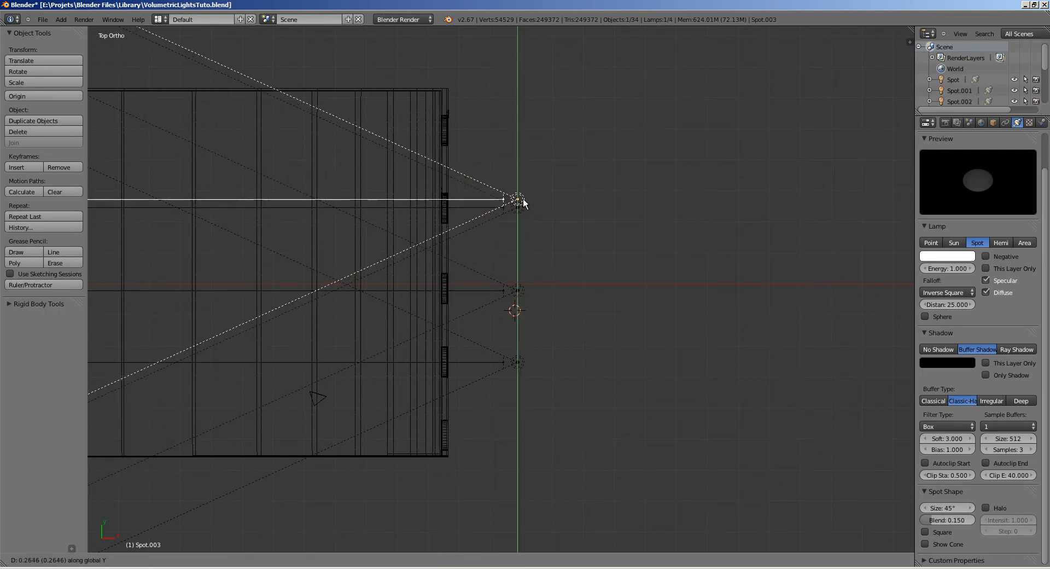
click(536, 133)
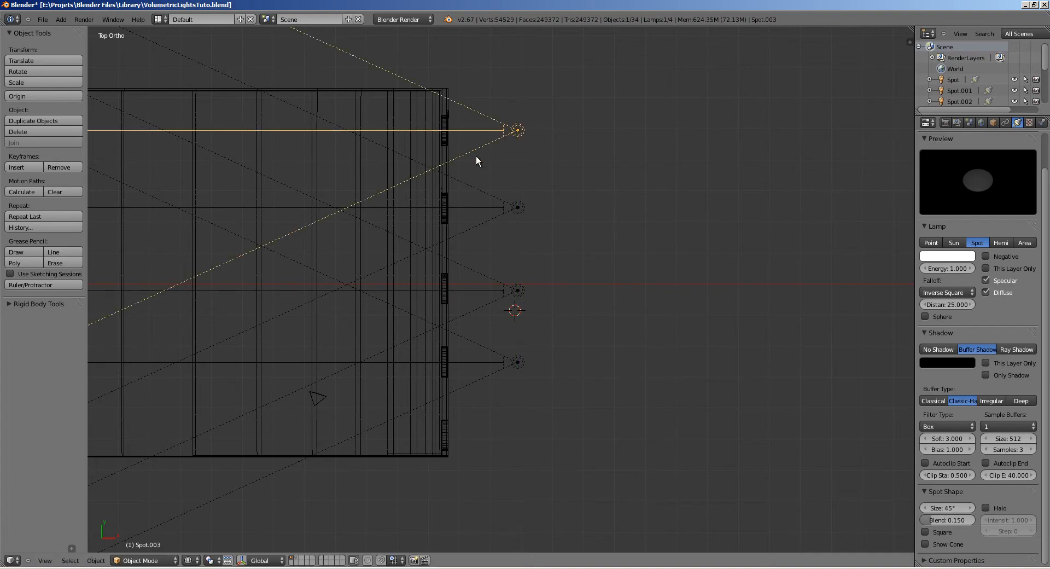
- Select the original spot lamp nearest the camera, try a spot size of about 50° and undo it
middle_drag(476, 156, 547, 361)
right_click(537, 300)
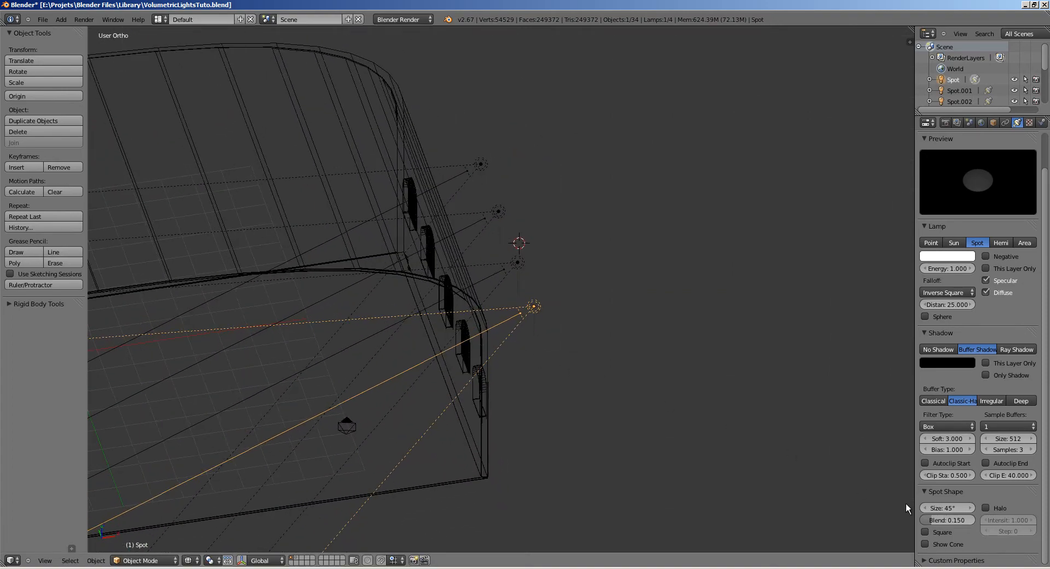
drag(943, 507, 953, 507)
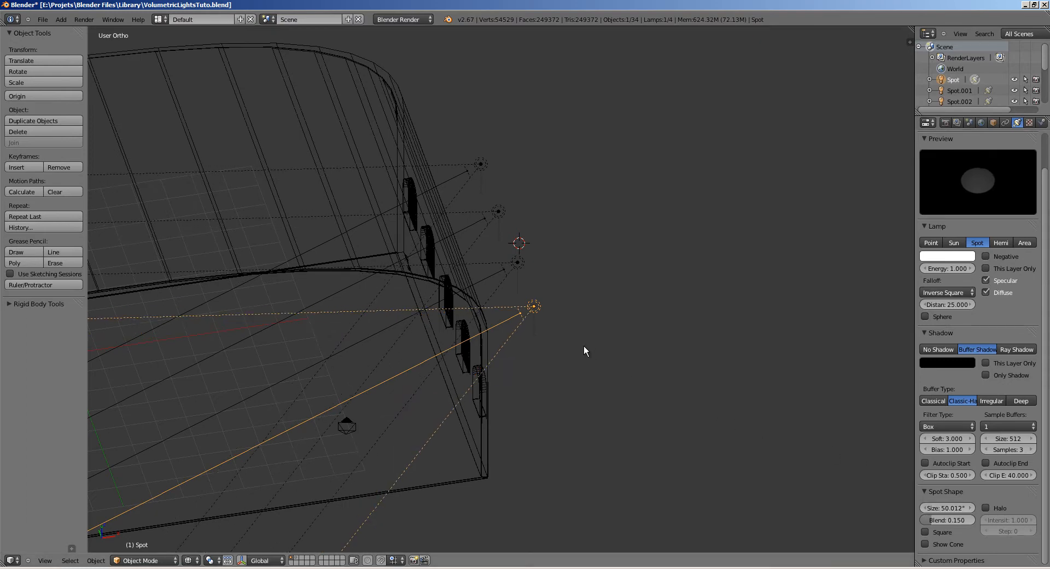
key(ctrl+z)
- Enable the Halo option in the spot shape settings of the original spot lamp
middle_drag(508, 267, 550, 318)
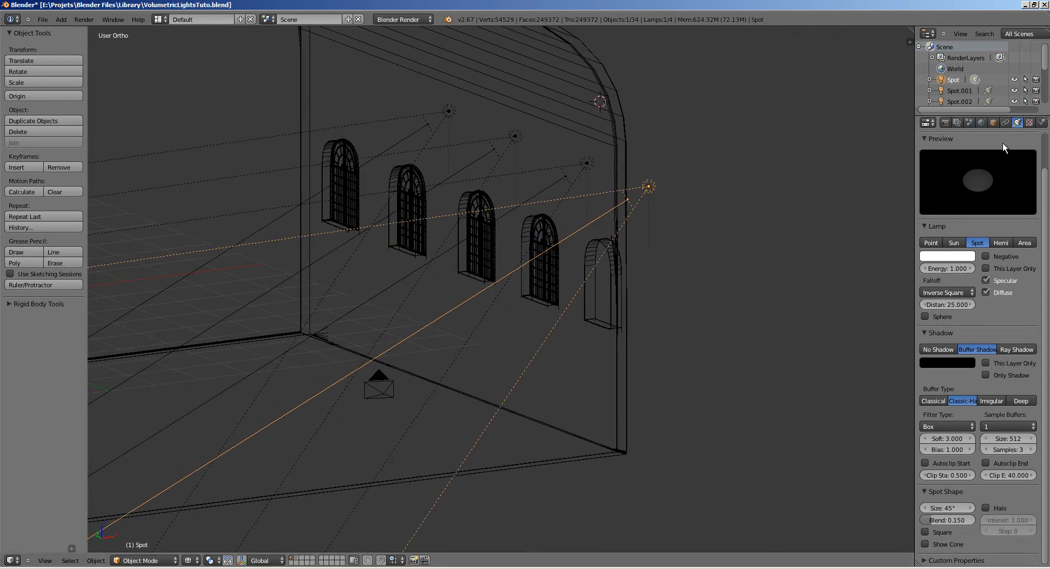
click(986, 507)
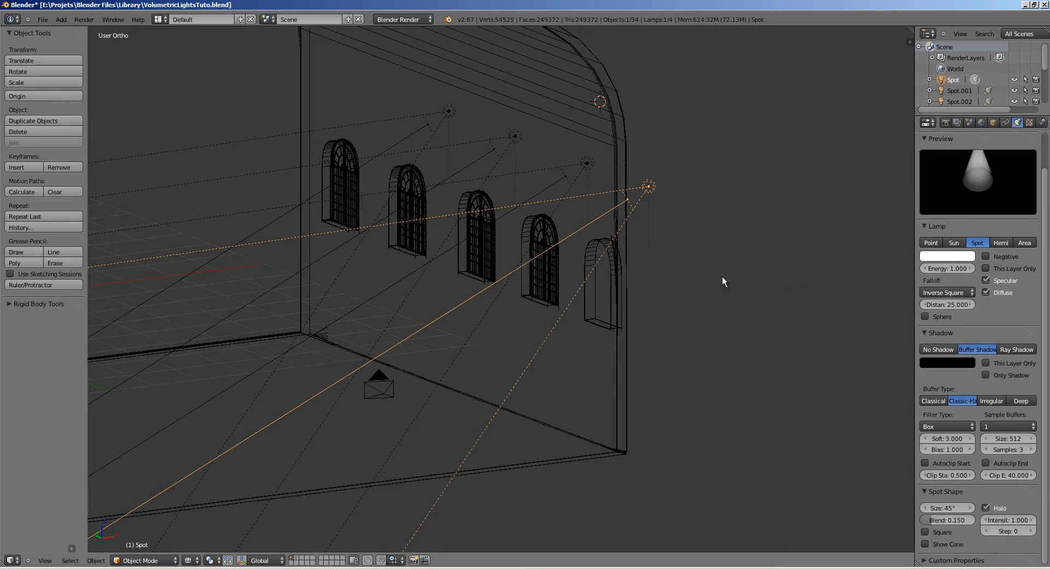
- Render the scene from the camera view to check the halo effect and return to the 3D view
key(KP_0)
key(Home)
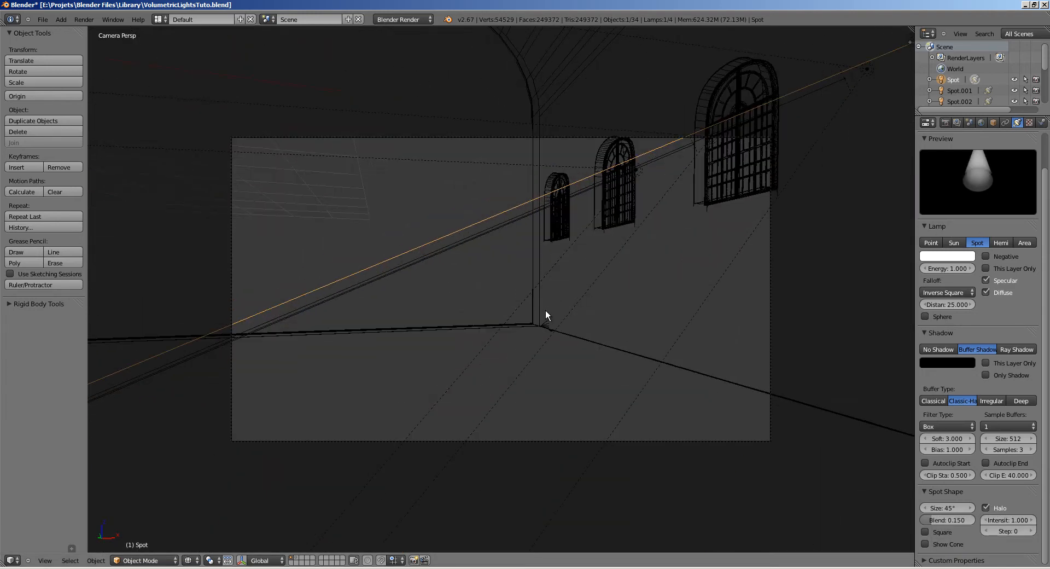
shift+middle_drag(523, 316, 504, 319)
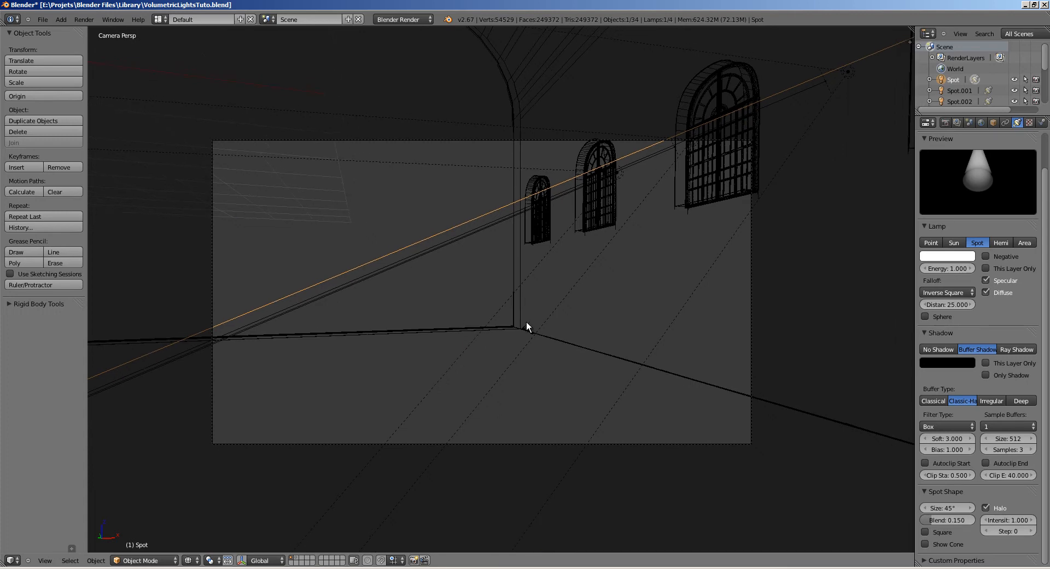
key(F12)
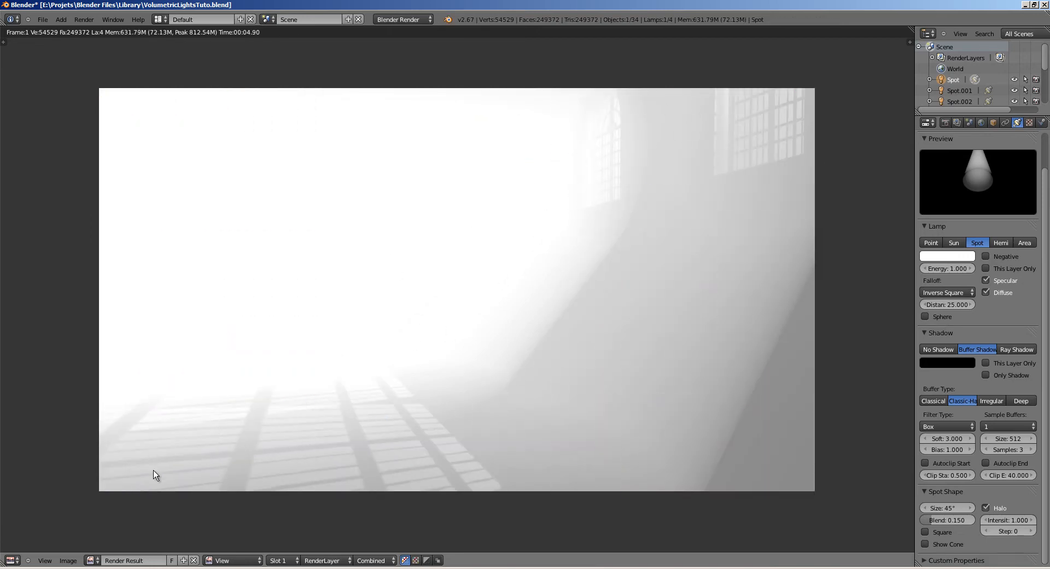
click(11, 561)
click(22, 551)
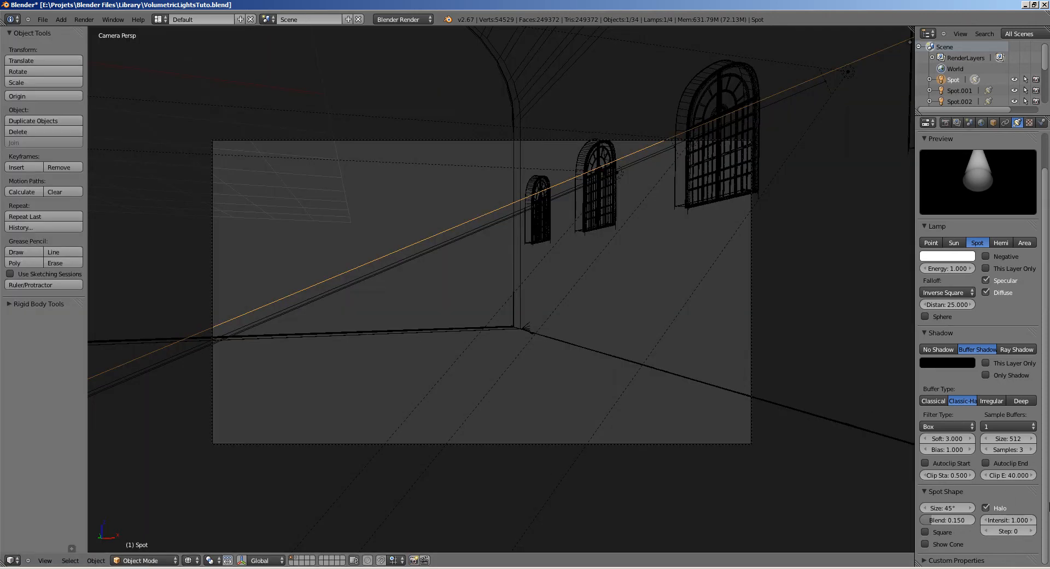
- Set the spot lamp's halo intensity to 0.05 and render the scene again
click(1013, 520)
text(05)
key(Return)
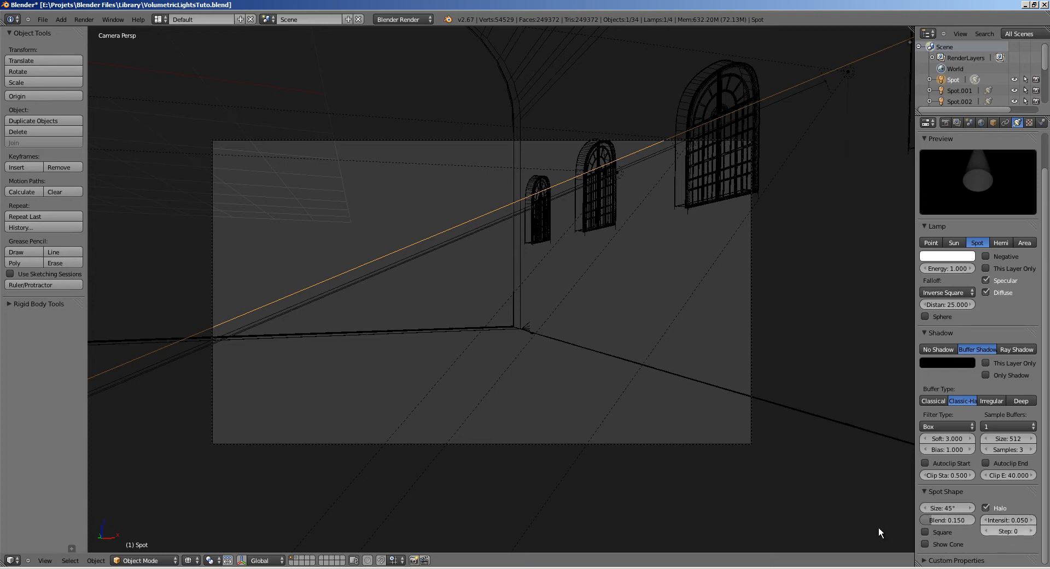
key(F12)
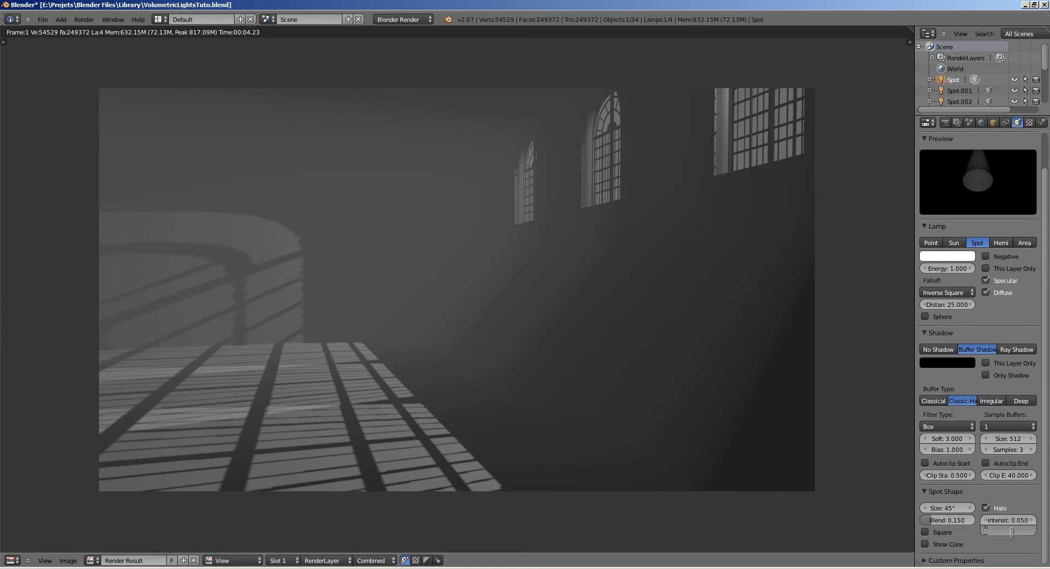
- Set the spot lamp's halo step to 12, render the scene and inspect the beams around the windows
click(1012, 531)
text(12)
key(Return)
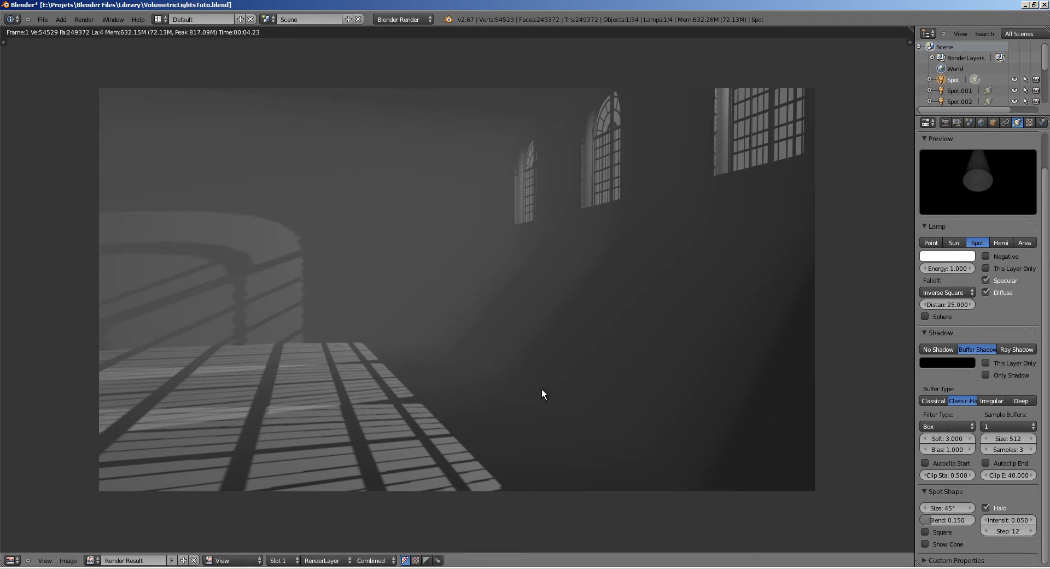
key(F12)
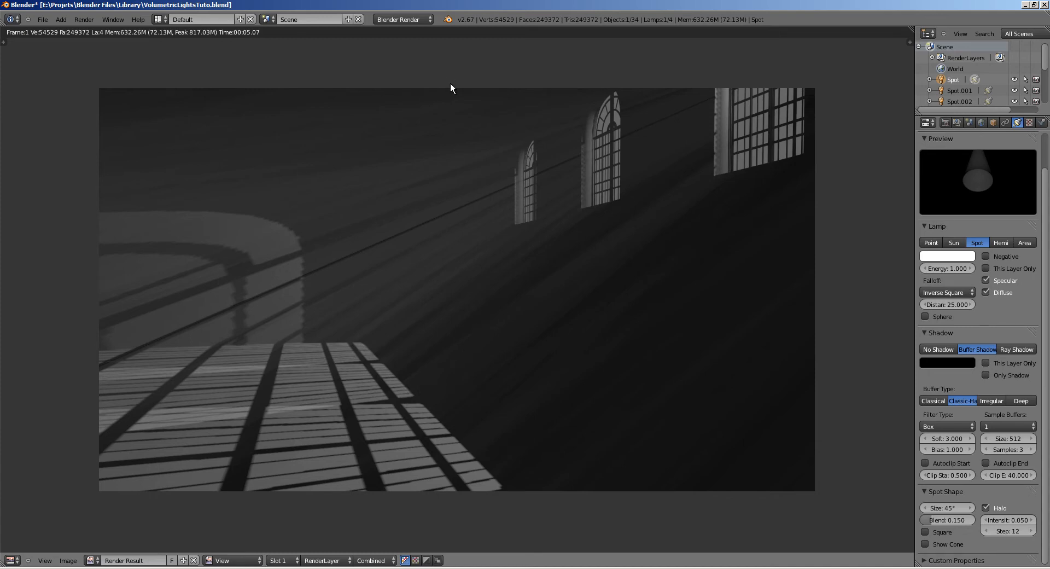
middle_drag(493, 137, 342, 218)
ctrl+middle_drag(673, 103, 482, 387)
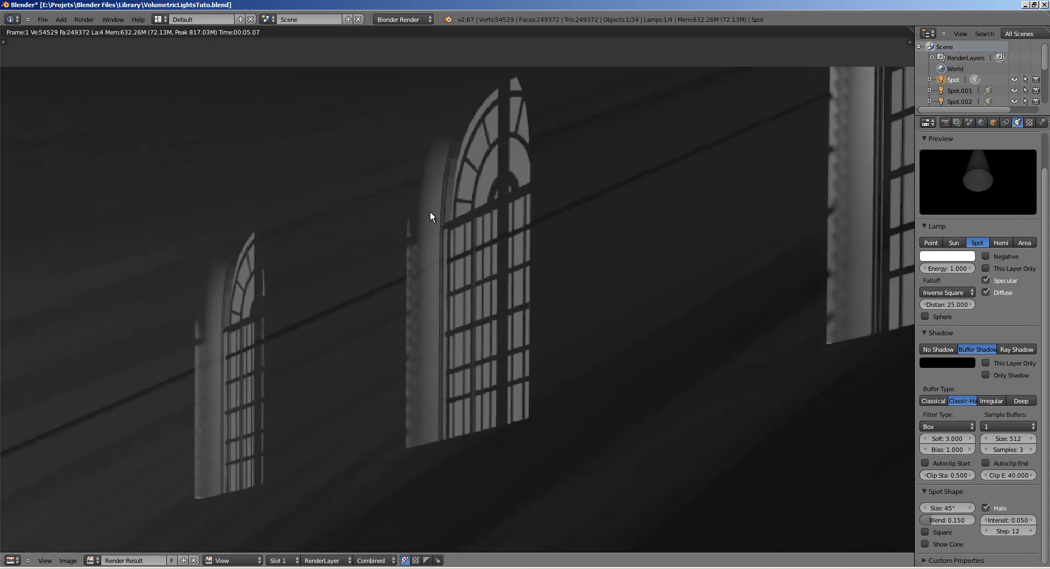
middle_drag(218, 450, 316, 336)
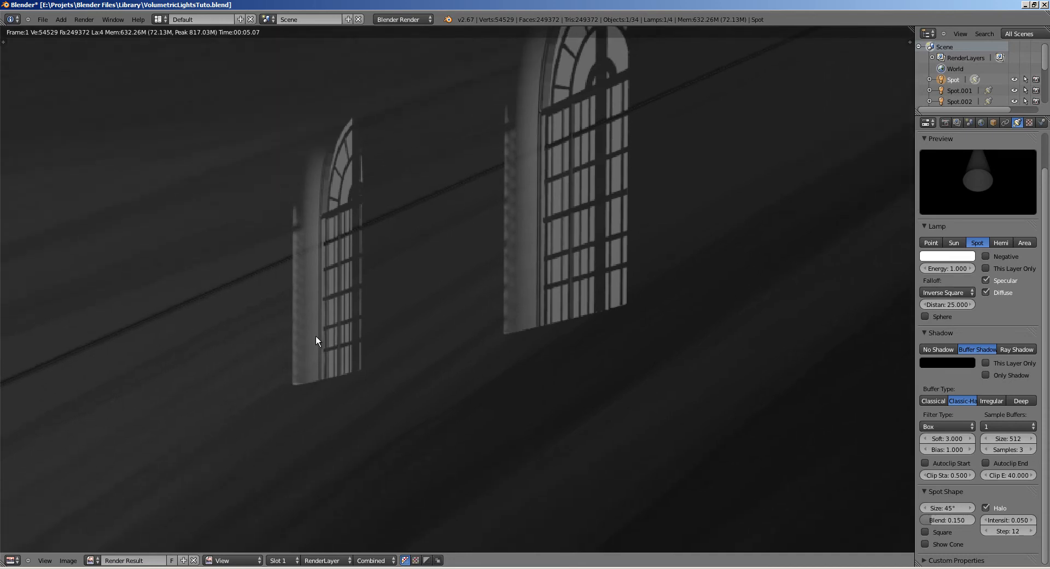
middle_drag(308, 250, 353, 284)
middle_drag(347, 347, 502, 182)
scroll(424, 206, down, 5)
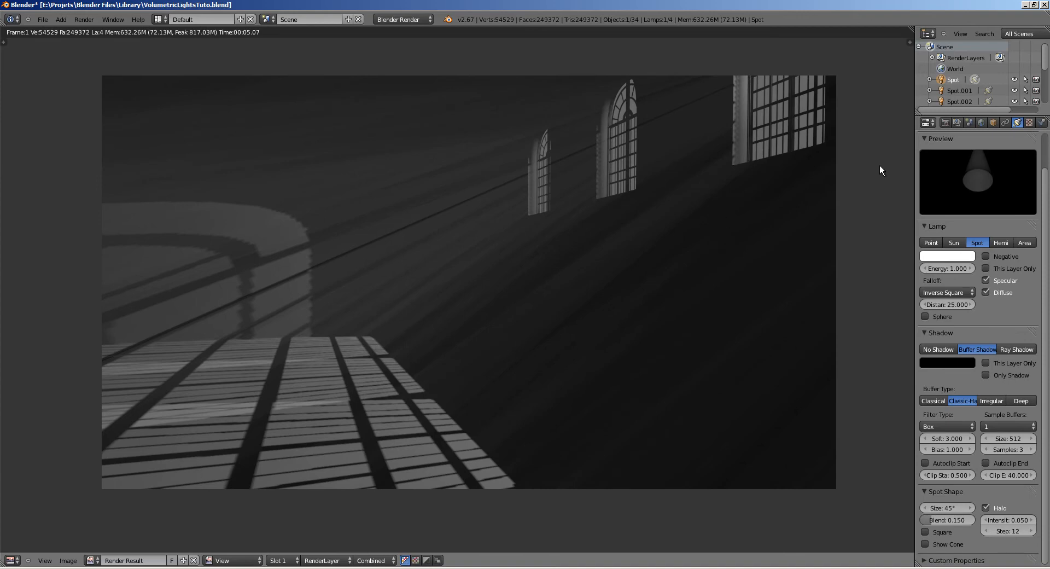
- Exclude Solid, ZTransp, Edge and Strand from the render layer, keeping Halo and Sky, and render the image
click(956, 122)
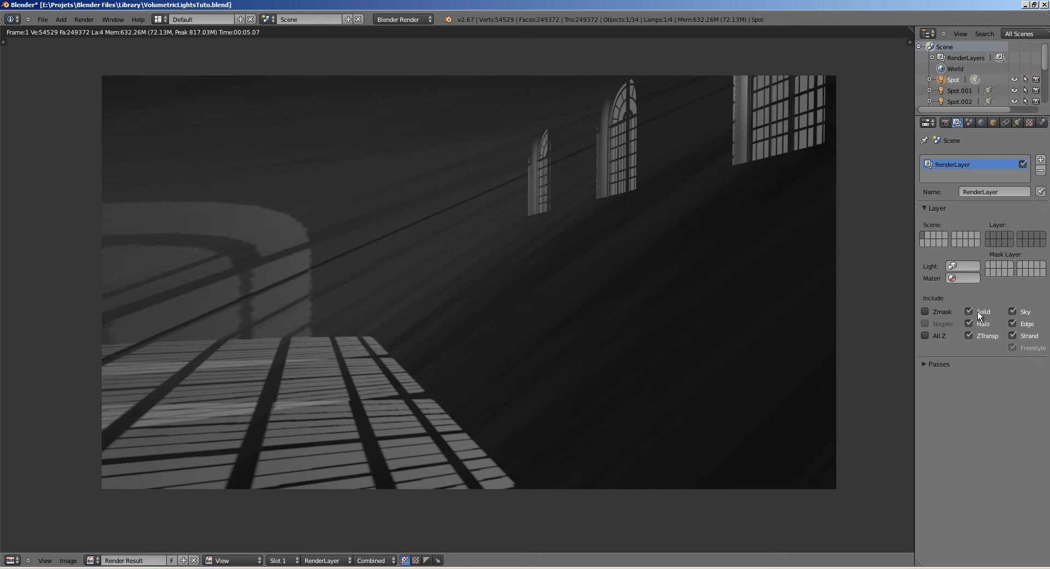
click(1021, 335)
click(1020, 325)
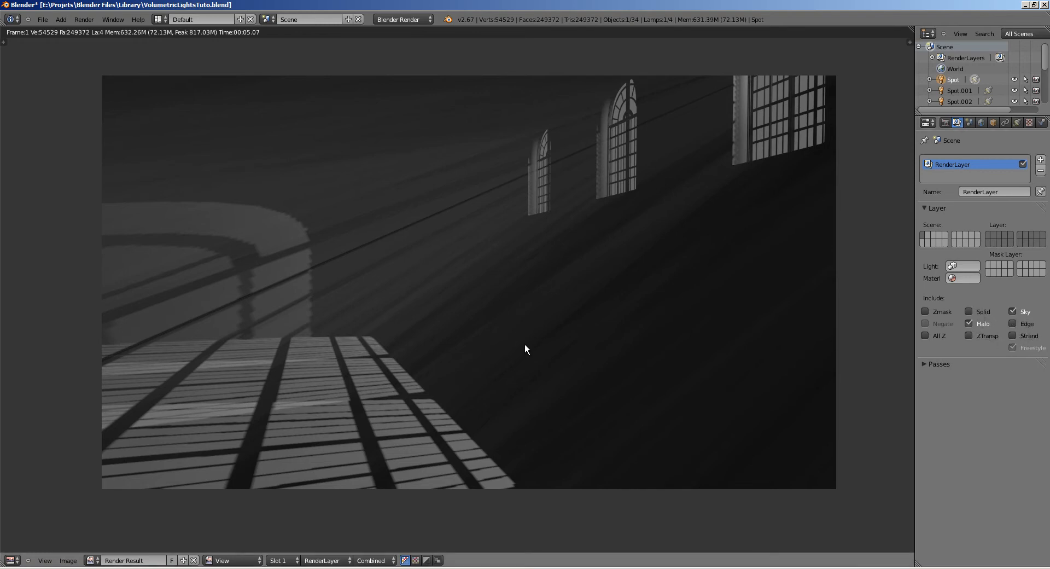
key(F12)
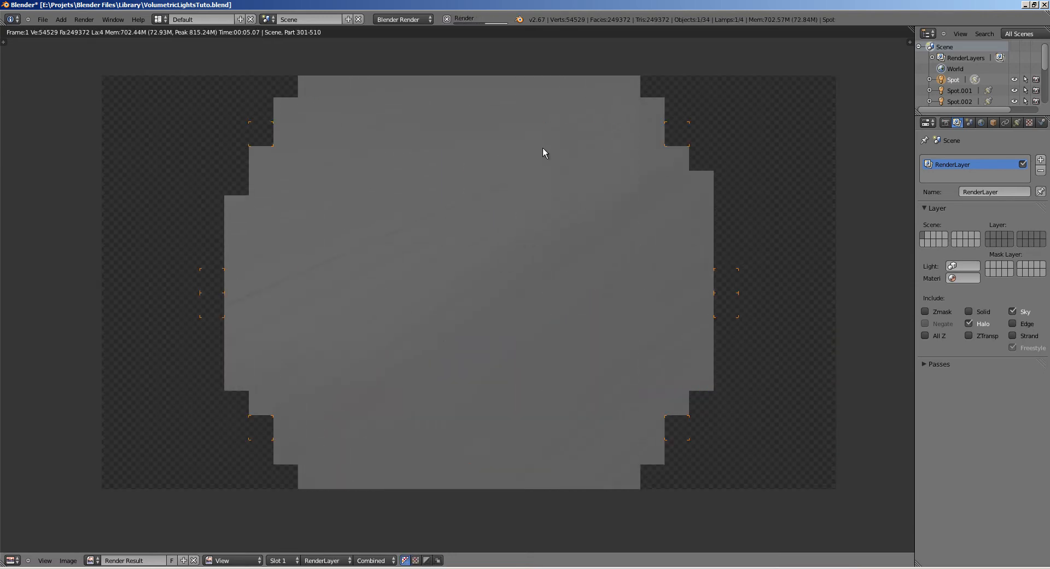
middle_drag(551, 207, 502, 235)
scroll(523, 186, up, 3)
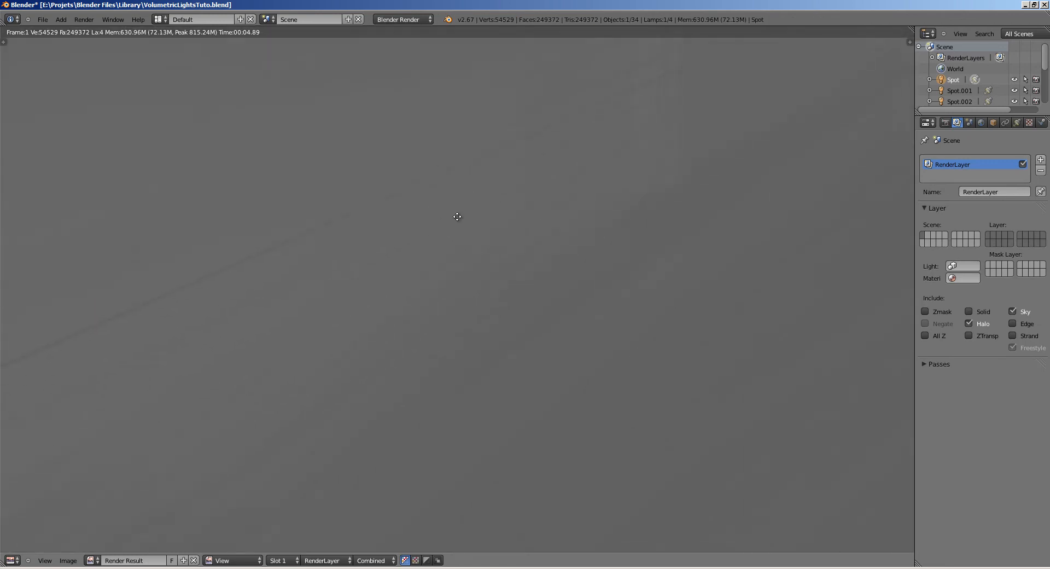
scroll(424, 252, down, 3)
scroll(437, 243, up, 1)
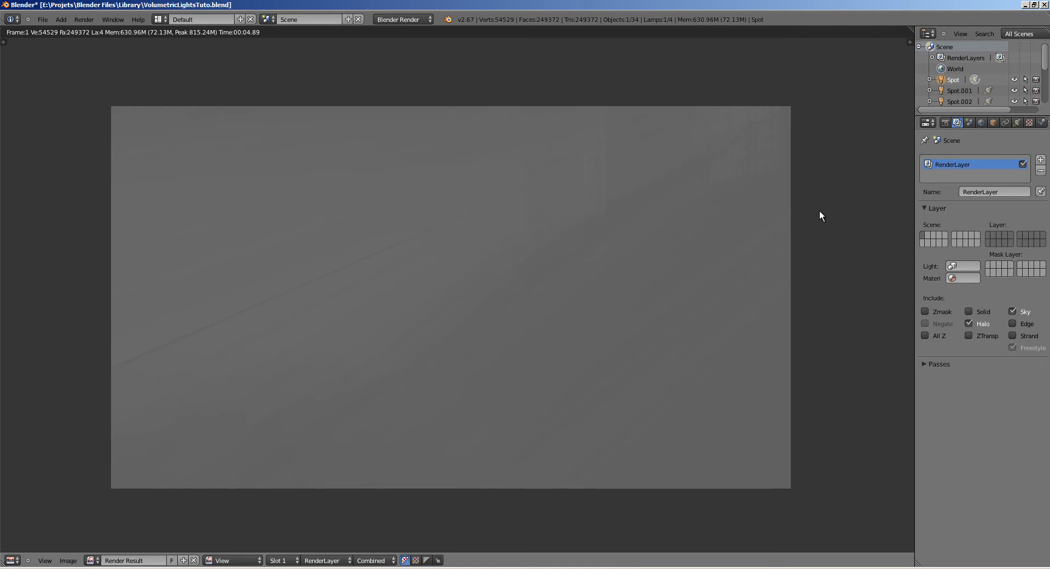
- Set the world's horizon color to black (RGB 0.000) and render the halos again
click(980, 123)
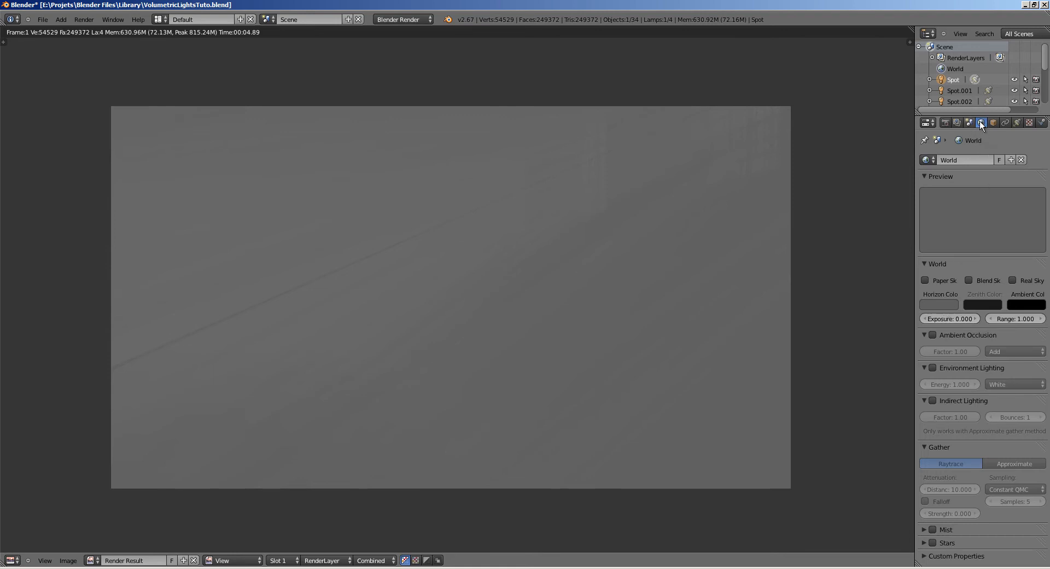
click(940, 304)
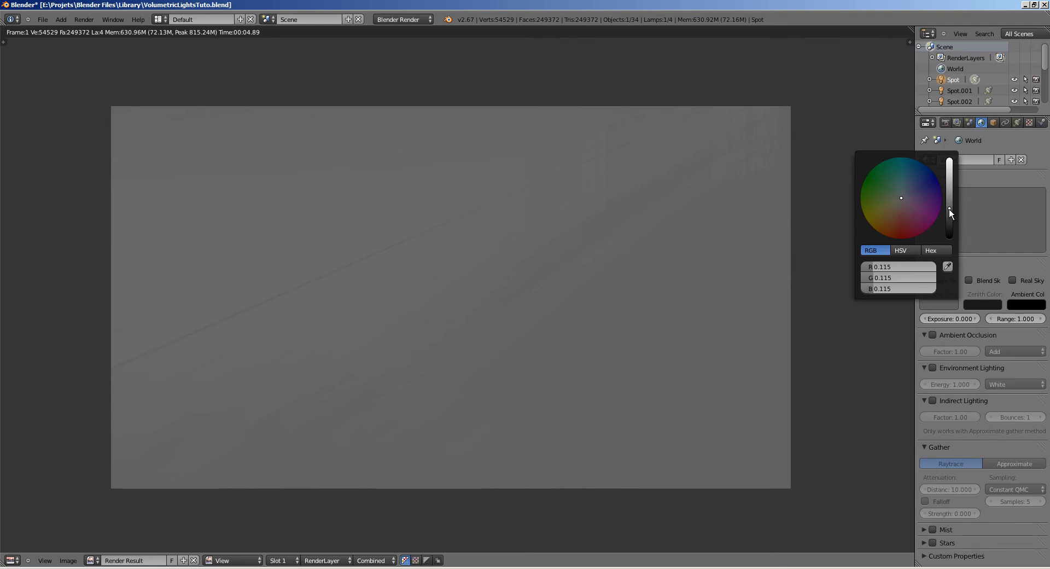
drag(949, 209, 949, 251)
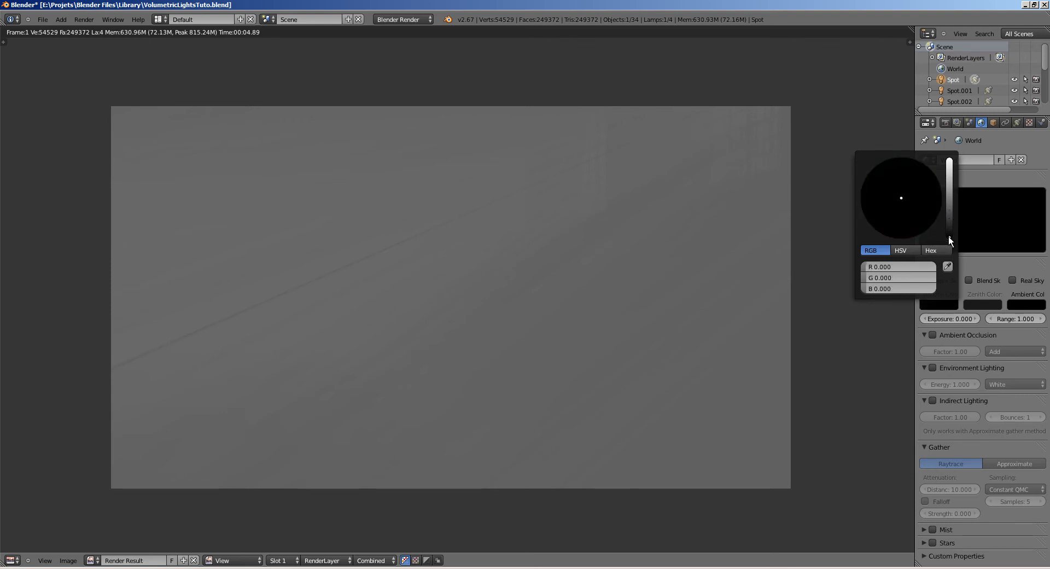
key(F12)
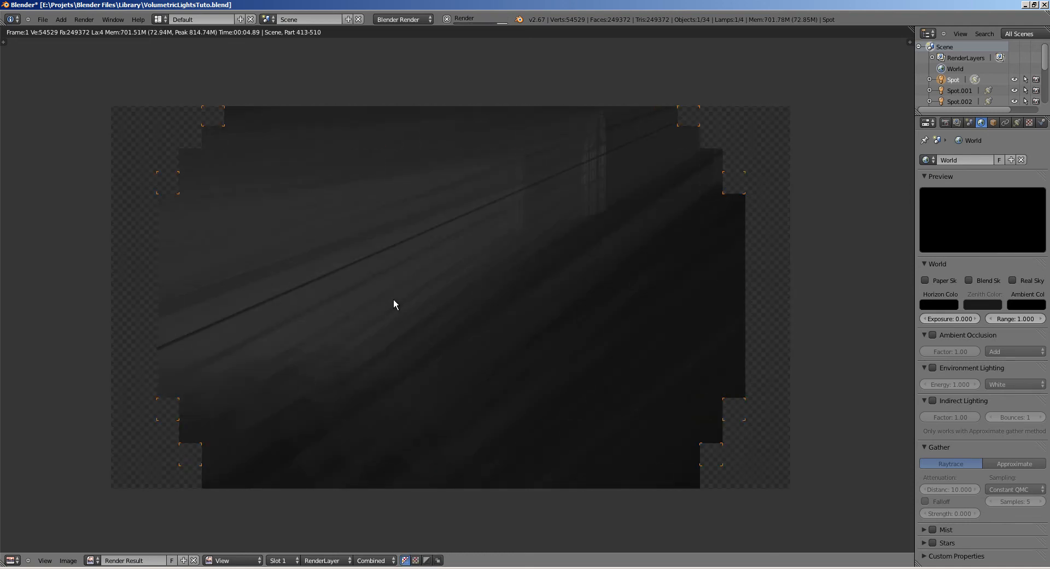
- Examine the rendered light beams up close near the windows and across the whole image
scroll(545, 169, up, 3)
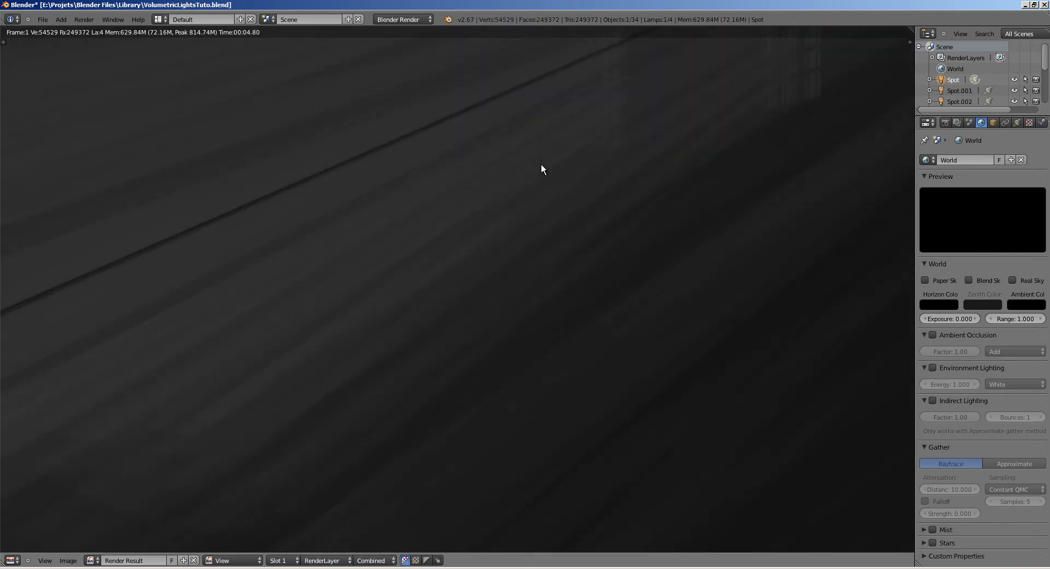
middle_drag(624, 119, 484, 264)
middle_drag(568, 163, 484, 261)
scroll(466, 282, down, 3)
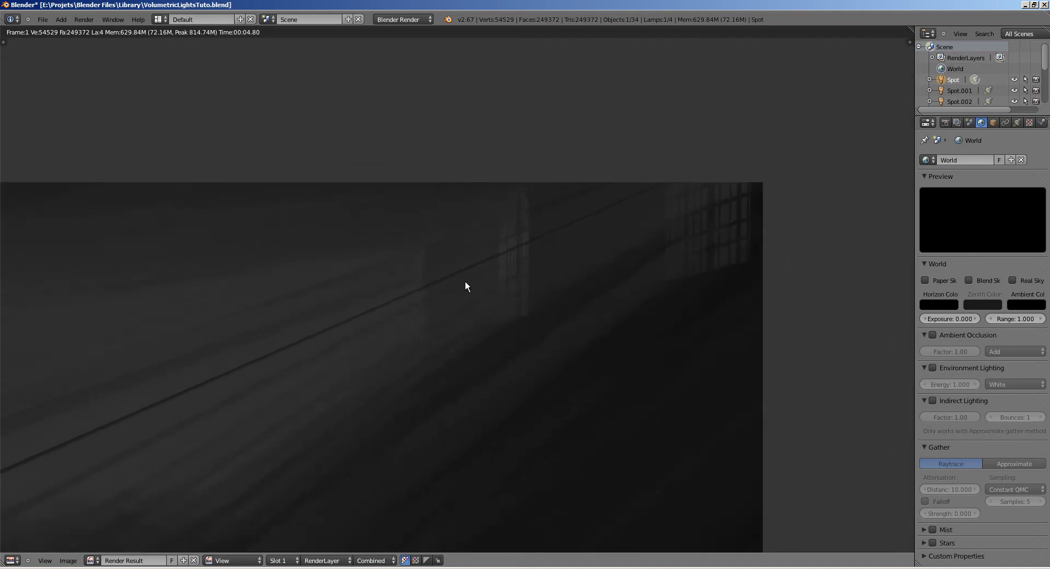
scroll(465, 285, down, 2)
scroll(478, 286, up, 1)
scroll(462, 293, up, 1)
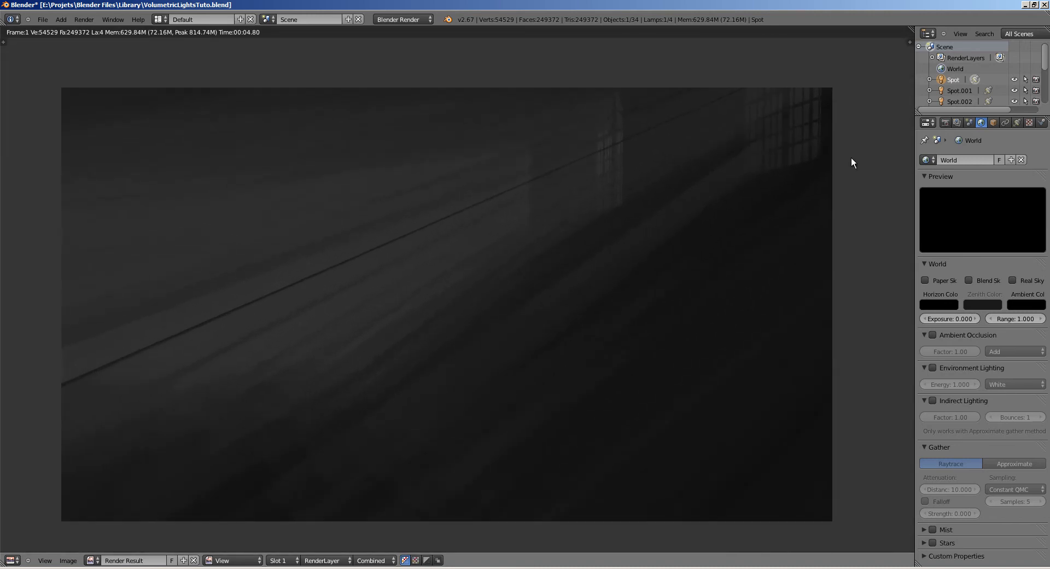
- Set the spot lamp's shadow buffer size to 10240 and its samples to 16, and render the halos
click(1017, 122)
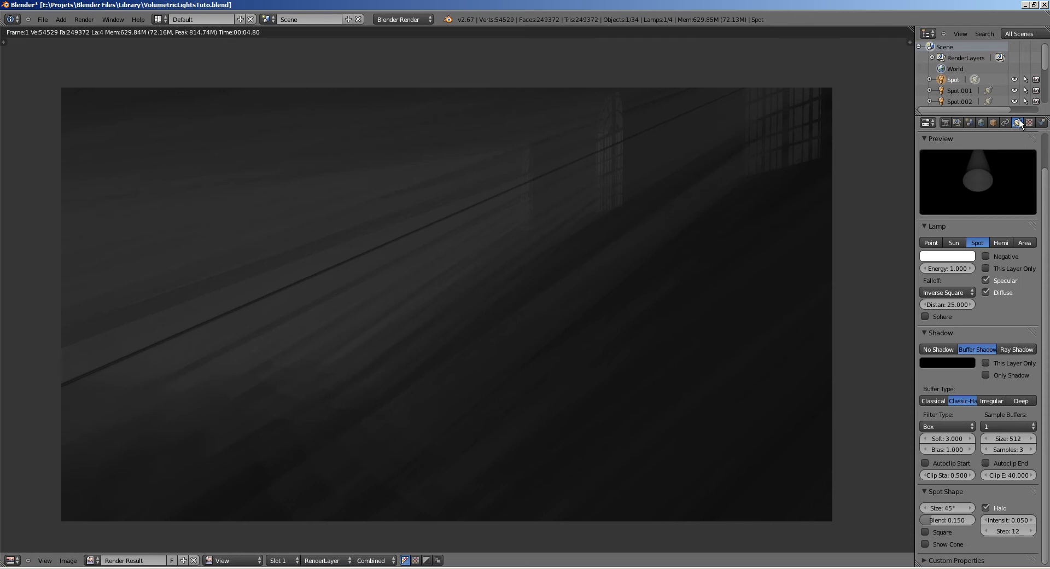
middle_drag(835, 181, 857, 172)
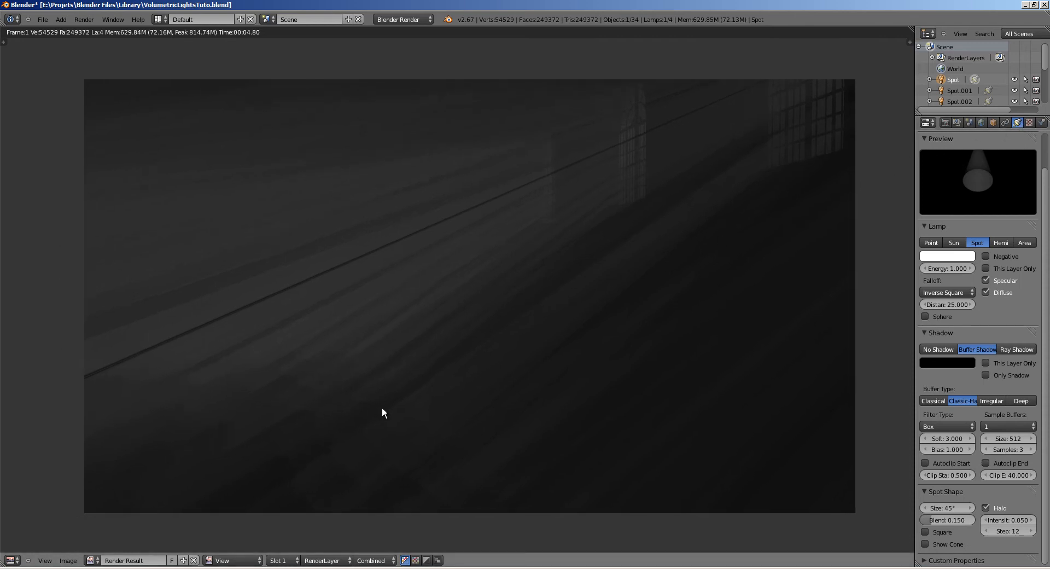
scroll(382, 409, up, 2)
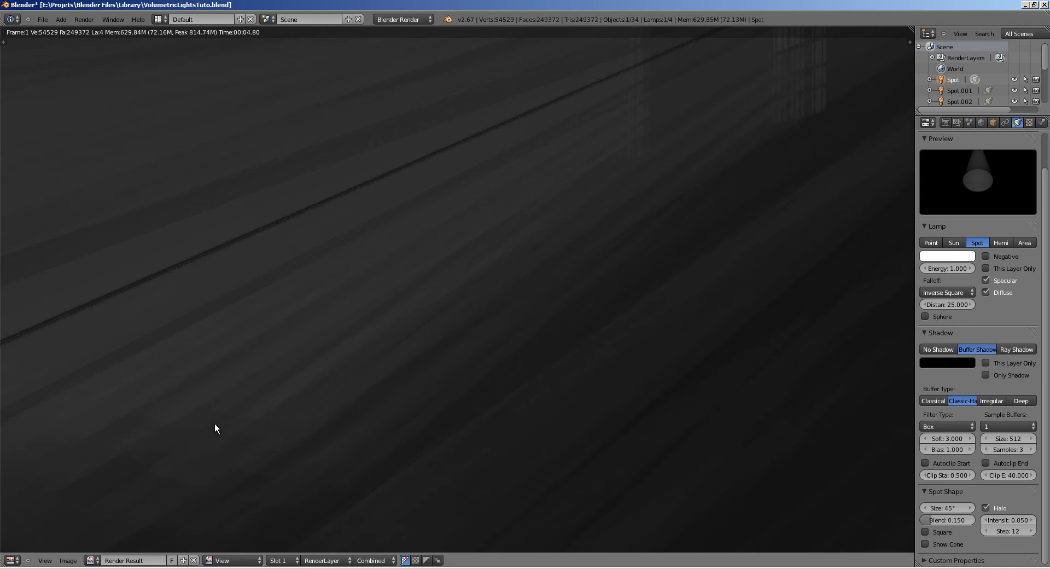
scroll(273, 393, down, 2)
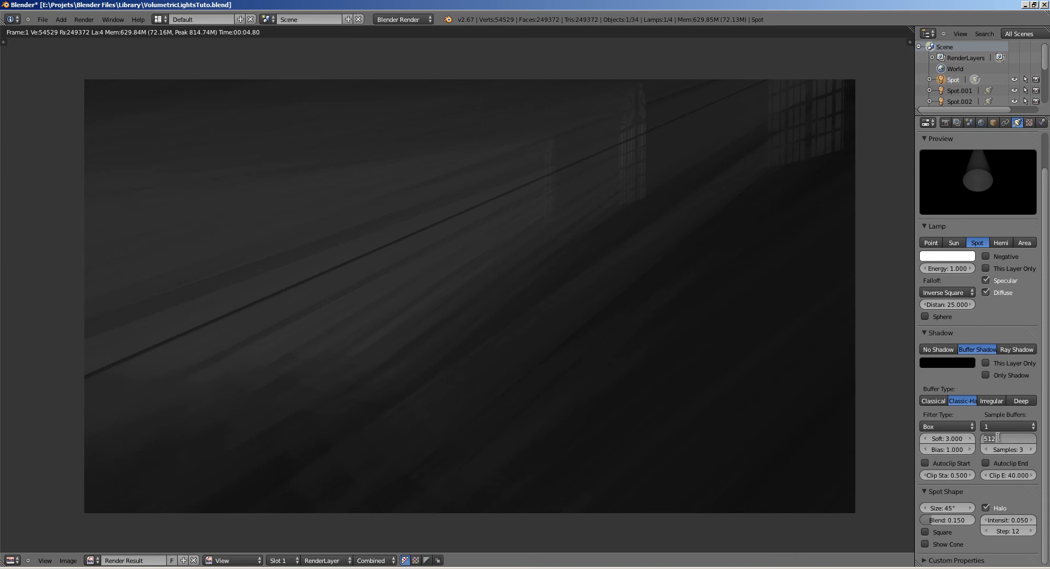
text(10240)
key(Return)
mouse_move(1003, 449)
mouse_down()
mouse_move(1044, 453)
mouse_move(1010, 449)
mouse_up()
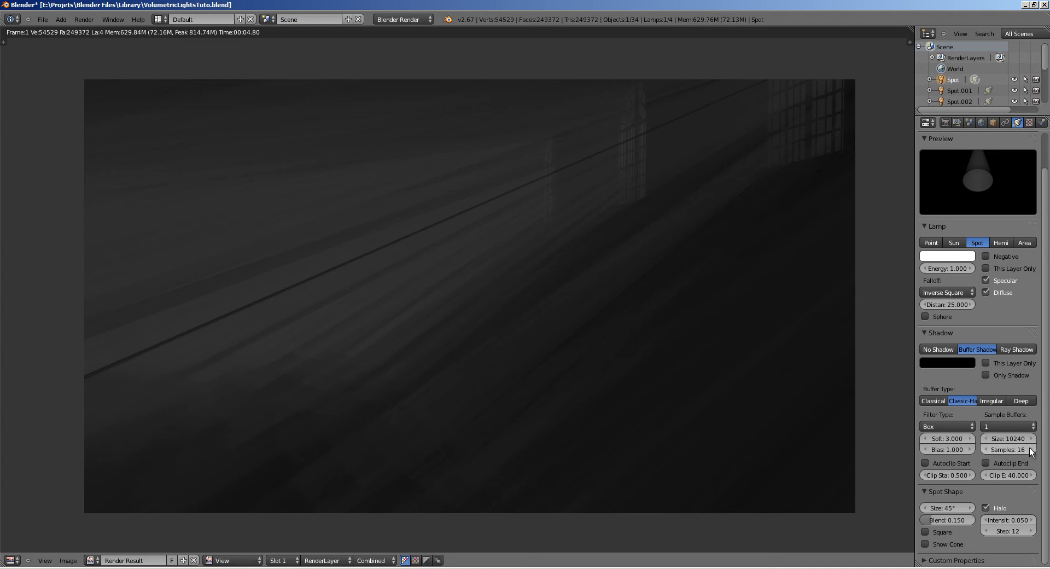
key(F12)
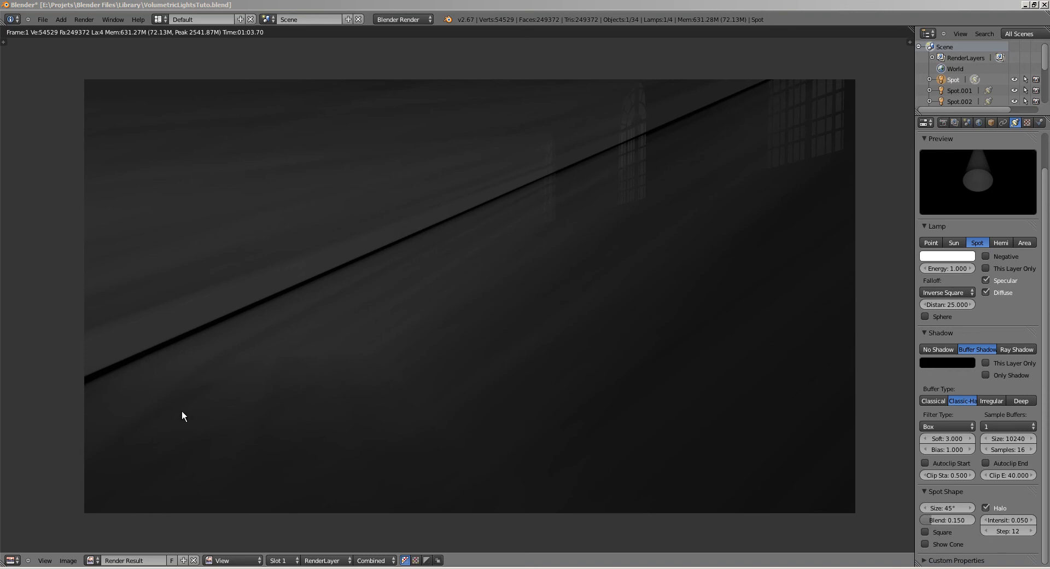
- Select all four spot lamps together from the front view and lower them slightly along the global Z axis
click(10, 560)
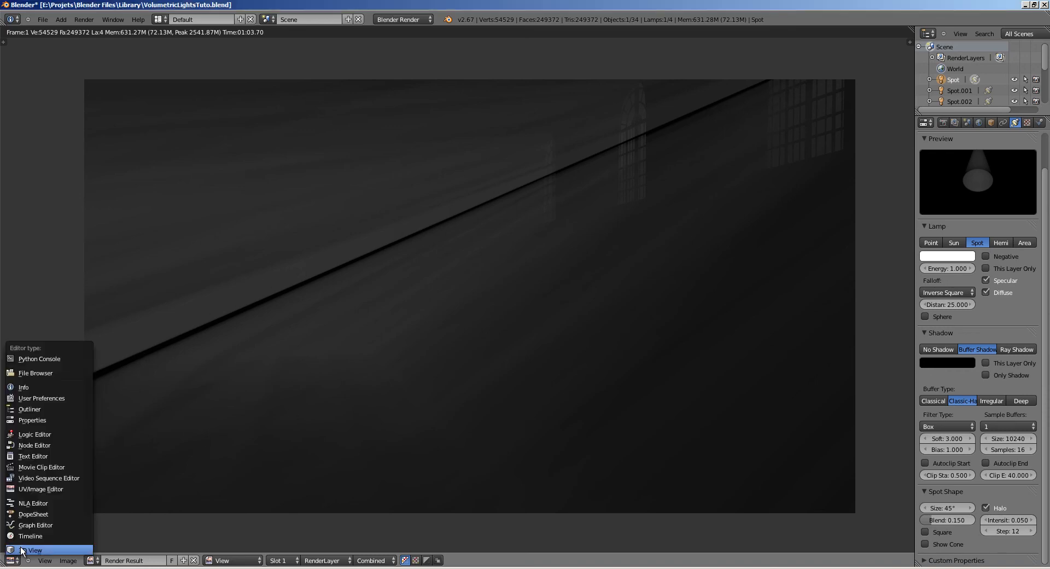
click(22, 551)
key(KP_1)
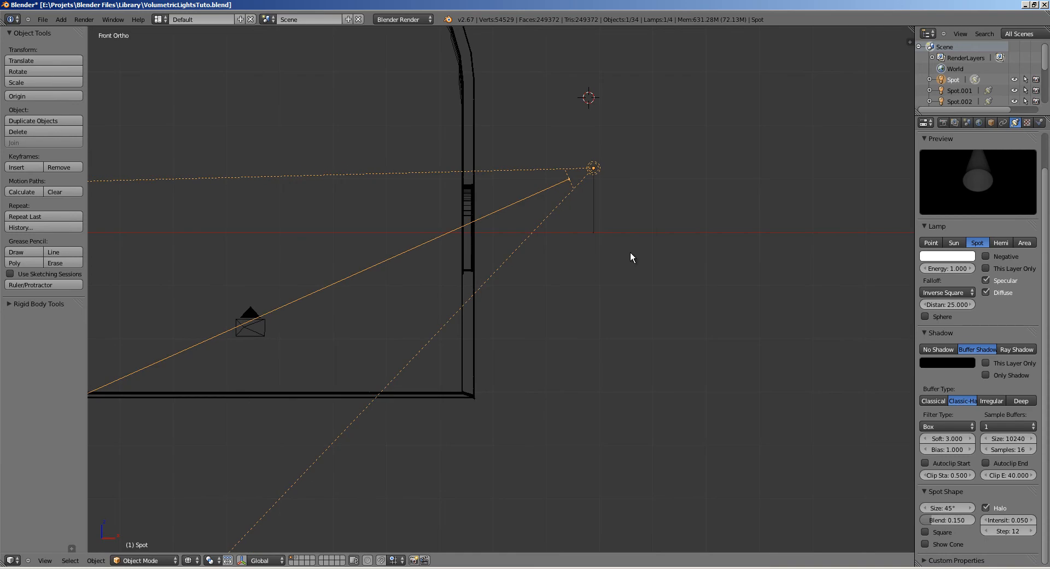
key(b)
drag(565, 142, 622, 242)
key(KP_0)
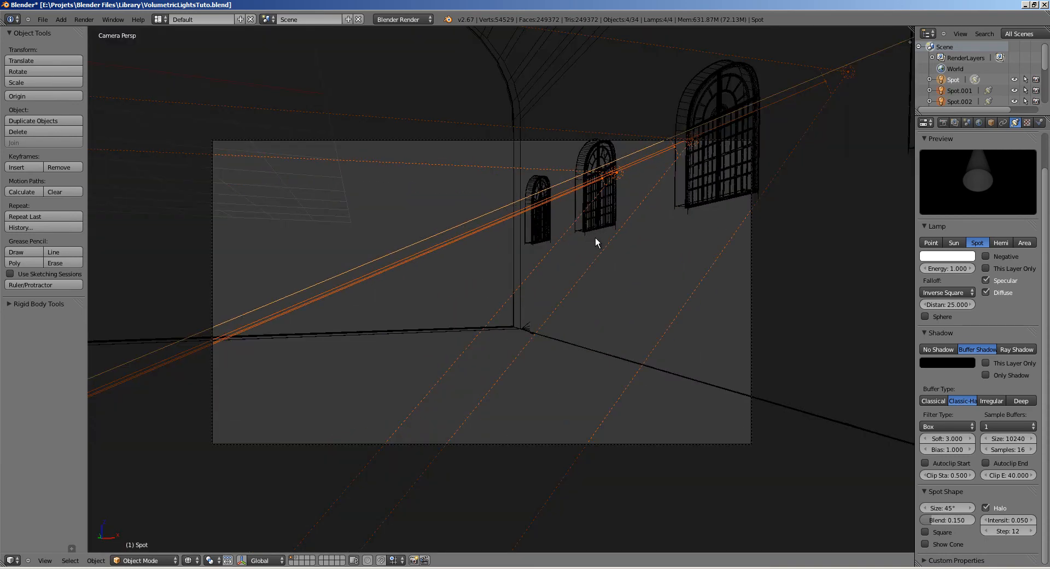
key(g)
key(z)
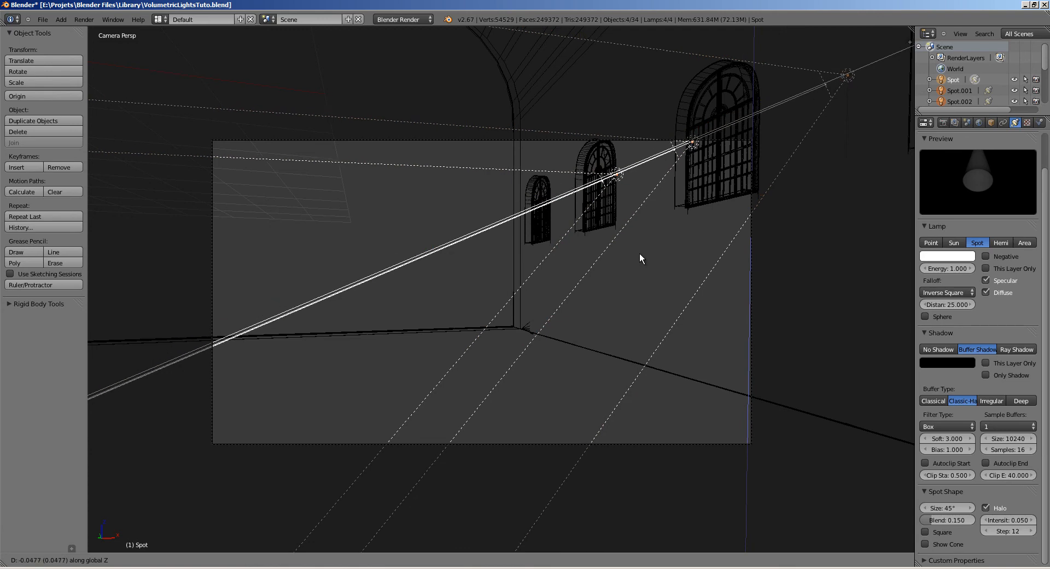
click(639, 254)
- Render the beams with the lamps in their lowered position and return to the 3D view
key(F12)
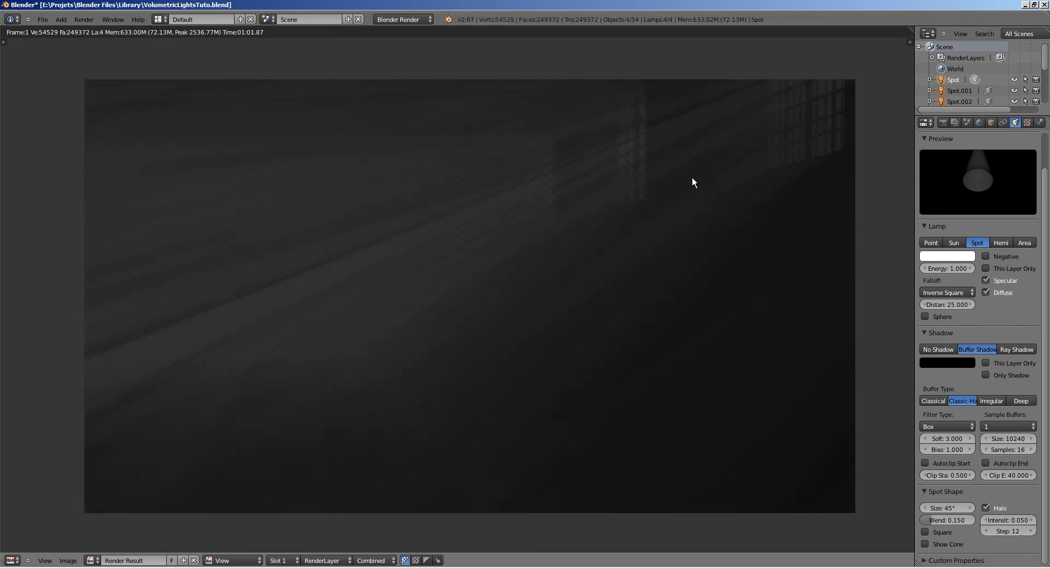
click(12, 560)
click(25, 554)
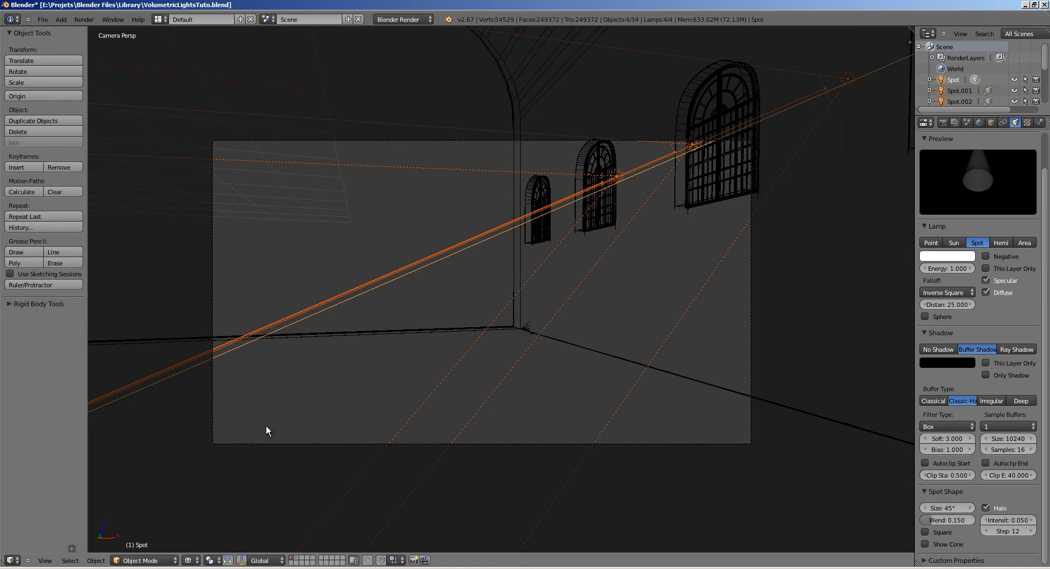
- Make the layer with the tables and chairs visible alongside the hall and lamps, and display the viewport in solid shading
shift+click(296, 557)
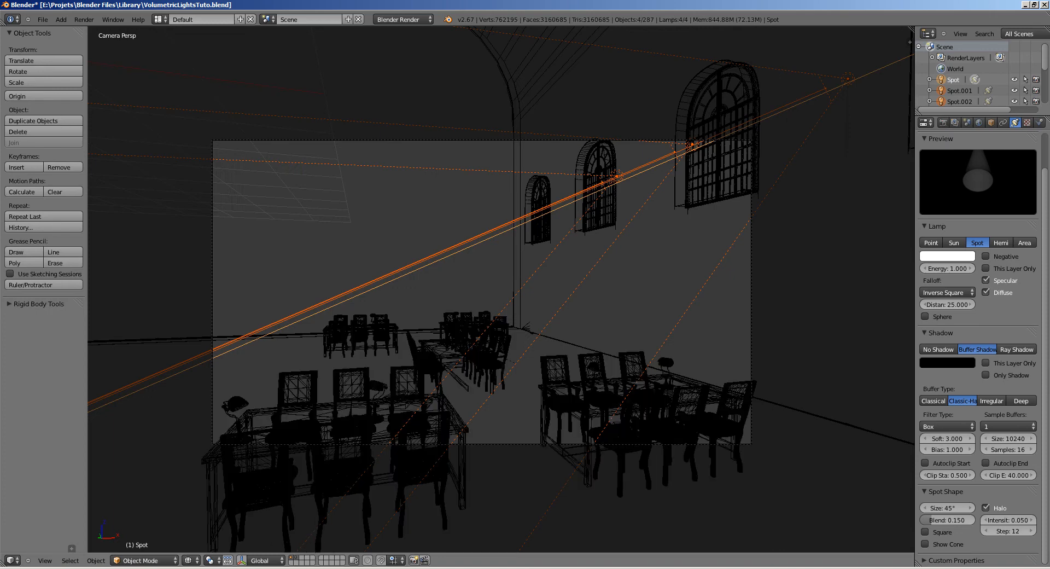
shift+click(296, 557)
shift+click(296, 558)
key(z)
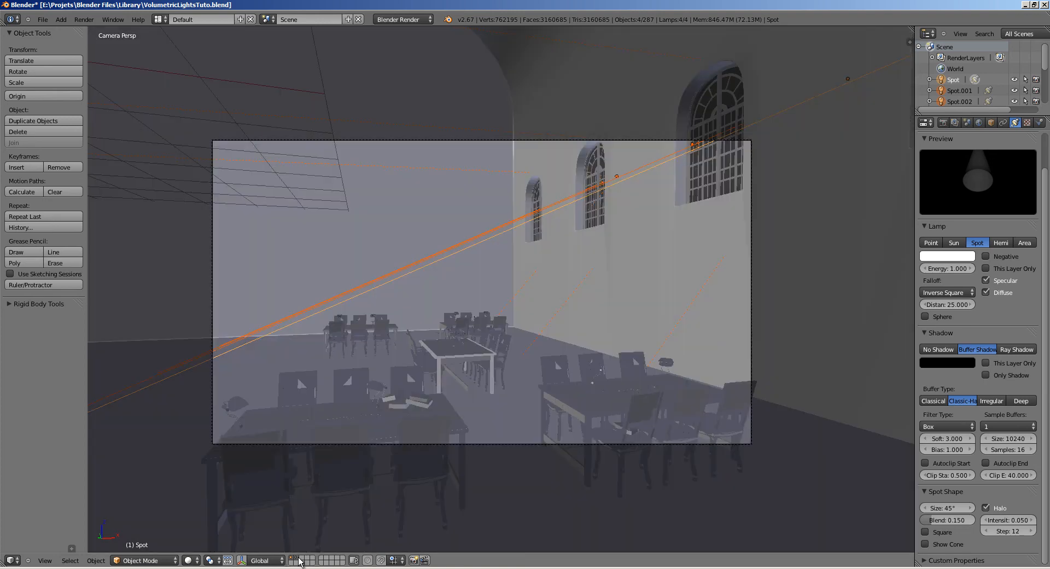
- Confirm the render resolution scale at 100% and render the light beams with the furniture included
click(942, 123)
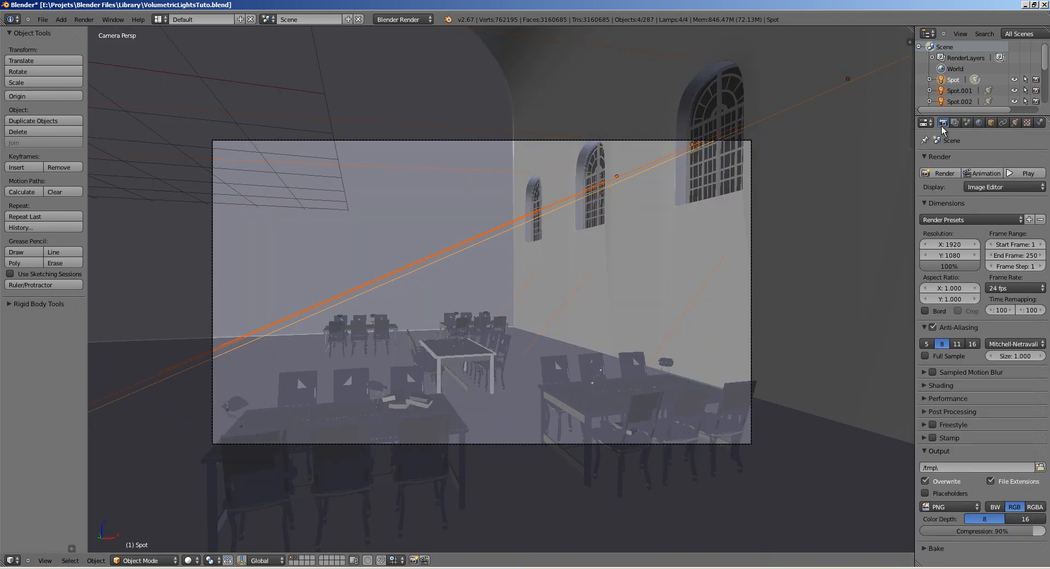
click(954, 266)
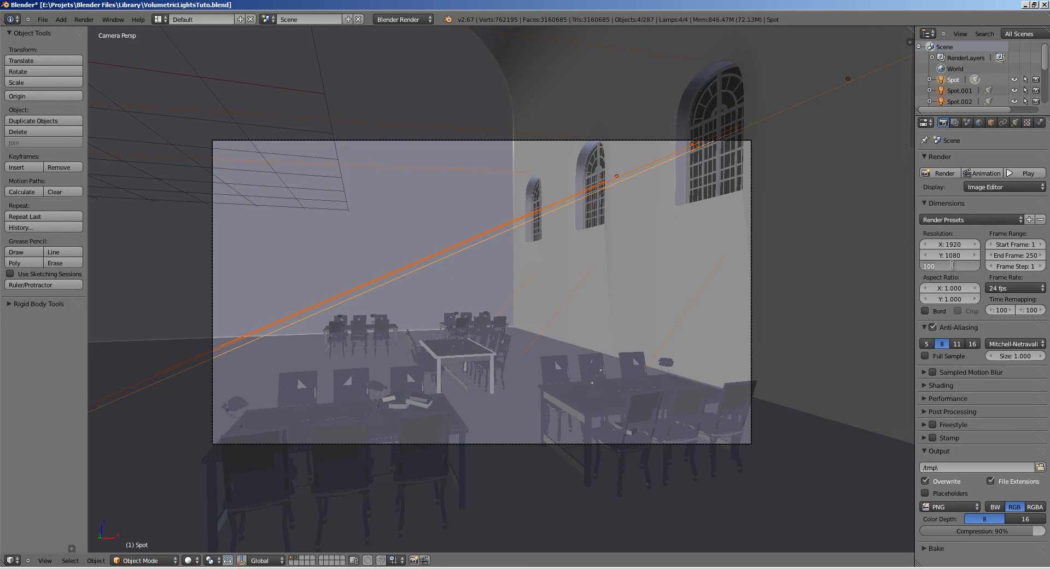
key(Return)
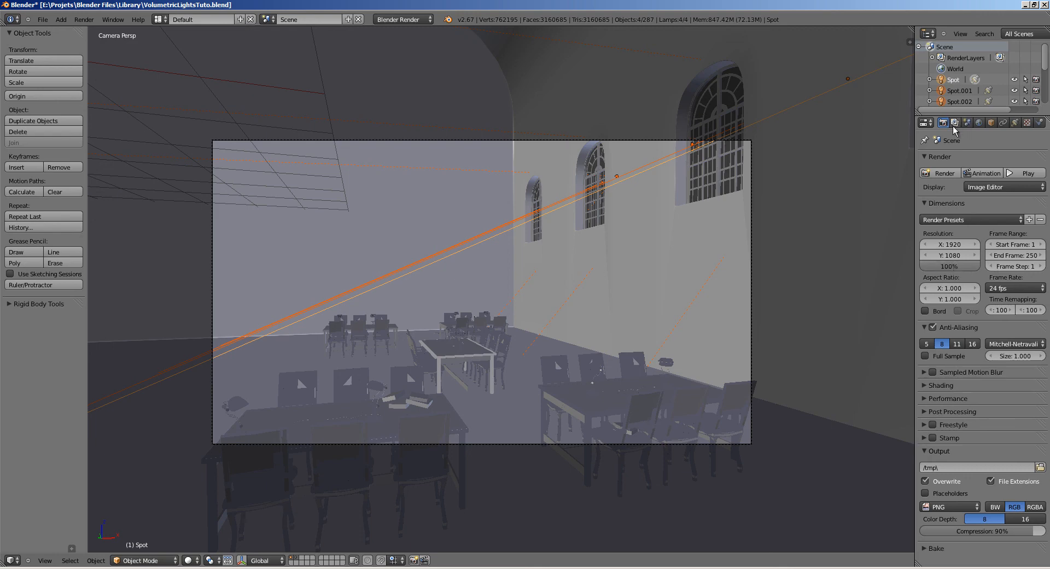
click(944, 173)
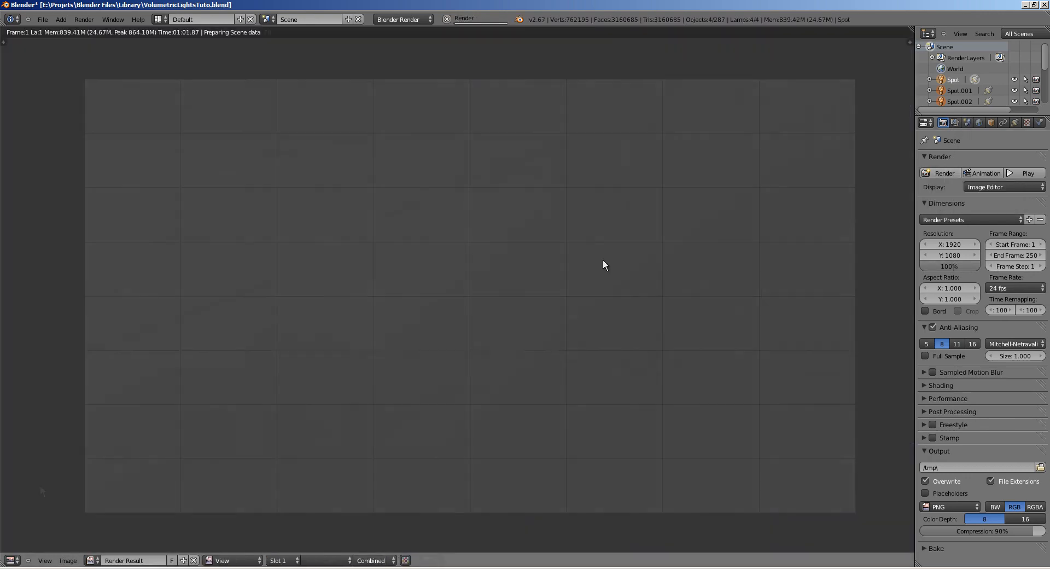